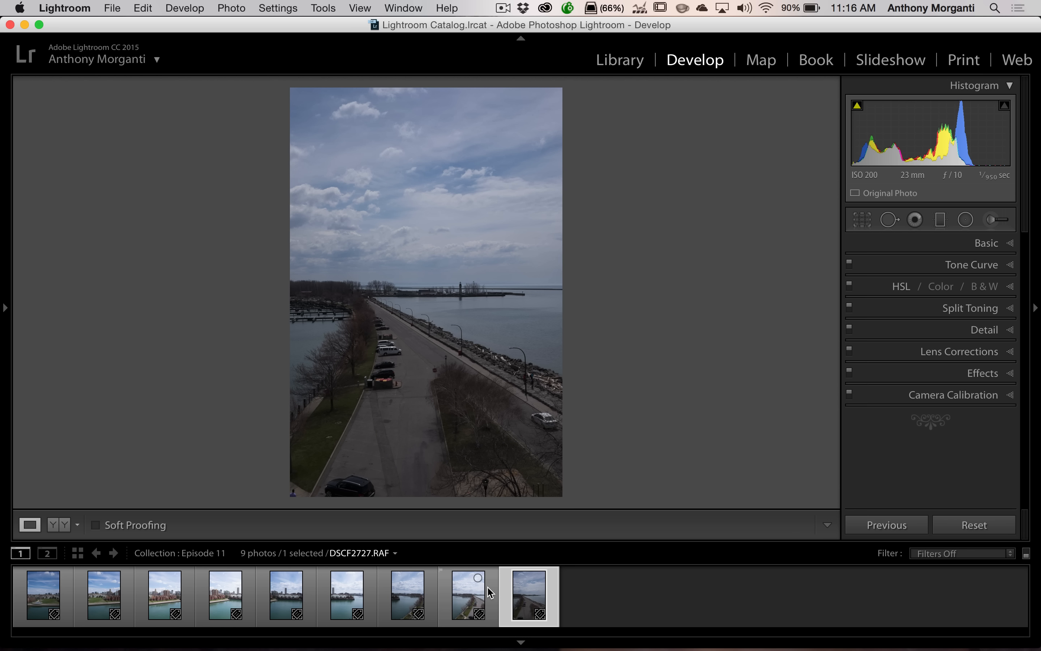
Step: Select all nine photos in the filmstrip, keeping the second photo, DSCF2721, as the active one
click(985, 242)
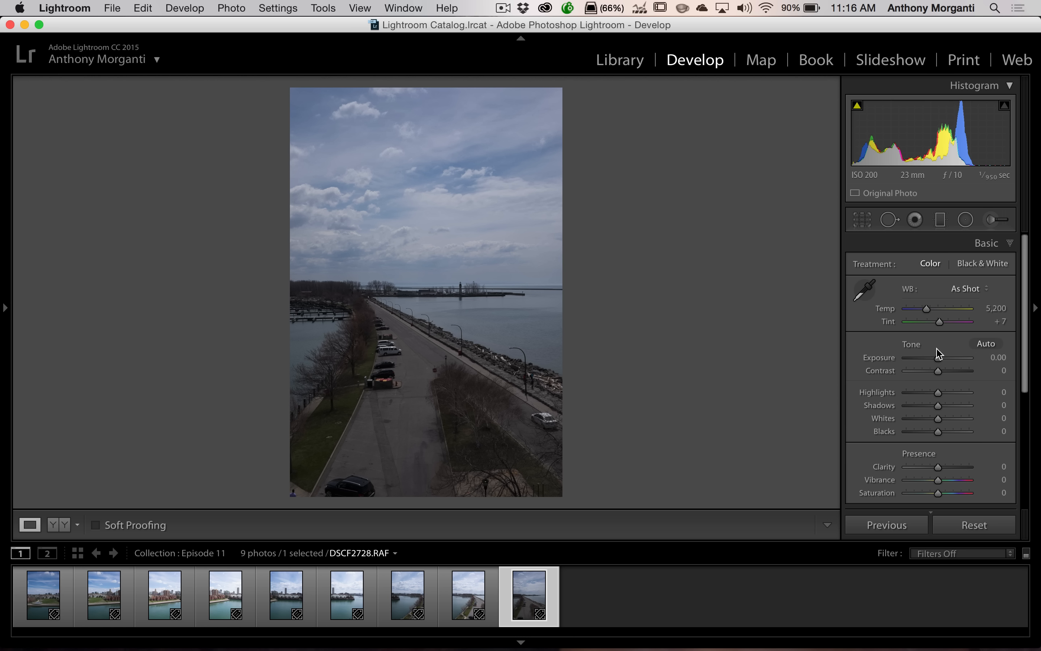
click(985, 243)
click(95, 619)
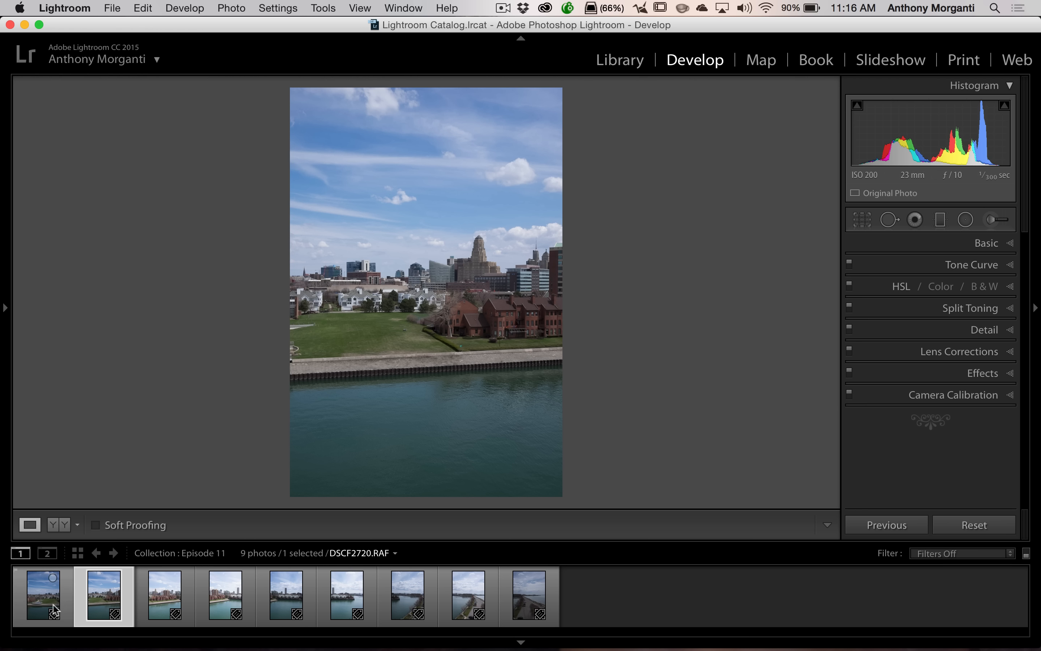
super+click(43, 593)
super+click(165, 593)
super+click(225, 592)
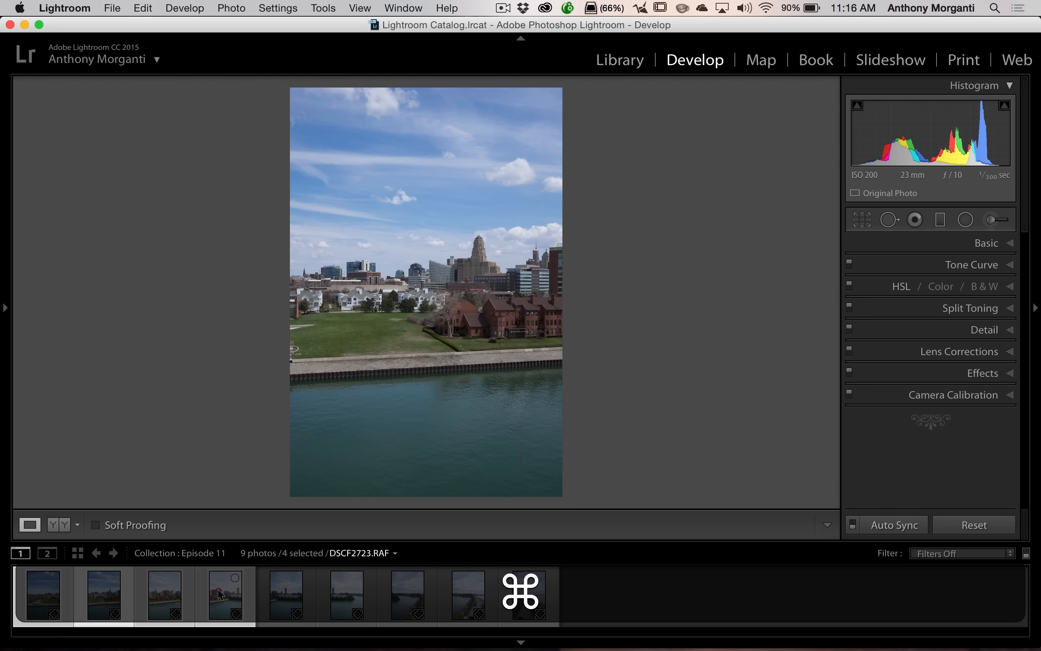
super+click(288, 589)
super+click(336, 593)
super+click(400, 591)
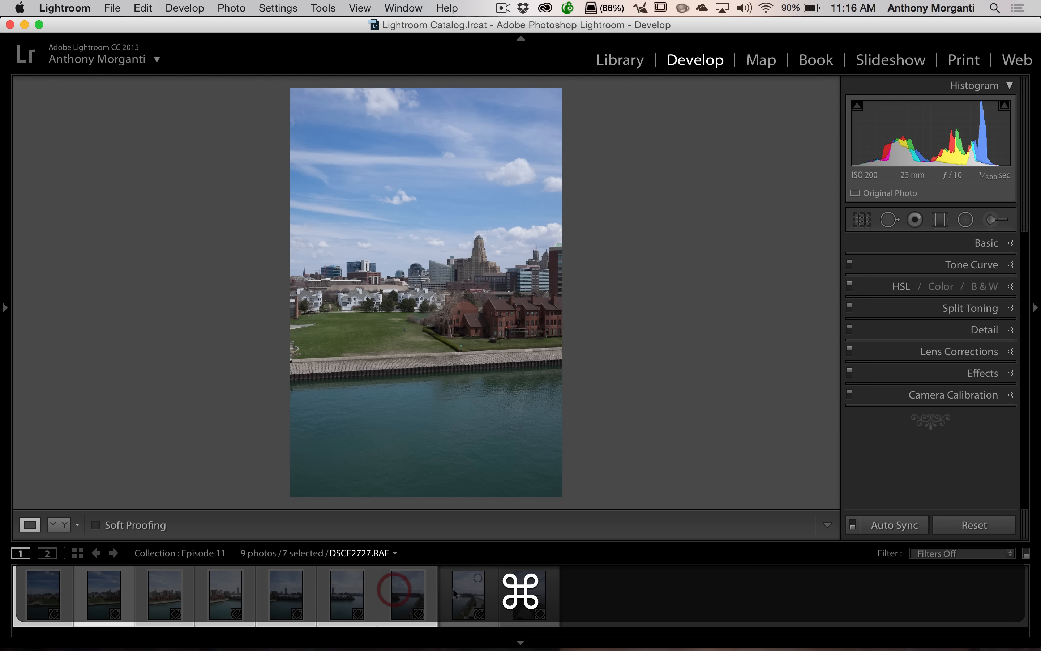
super+click(458, 594)
super+click(543, 594)
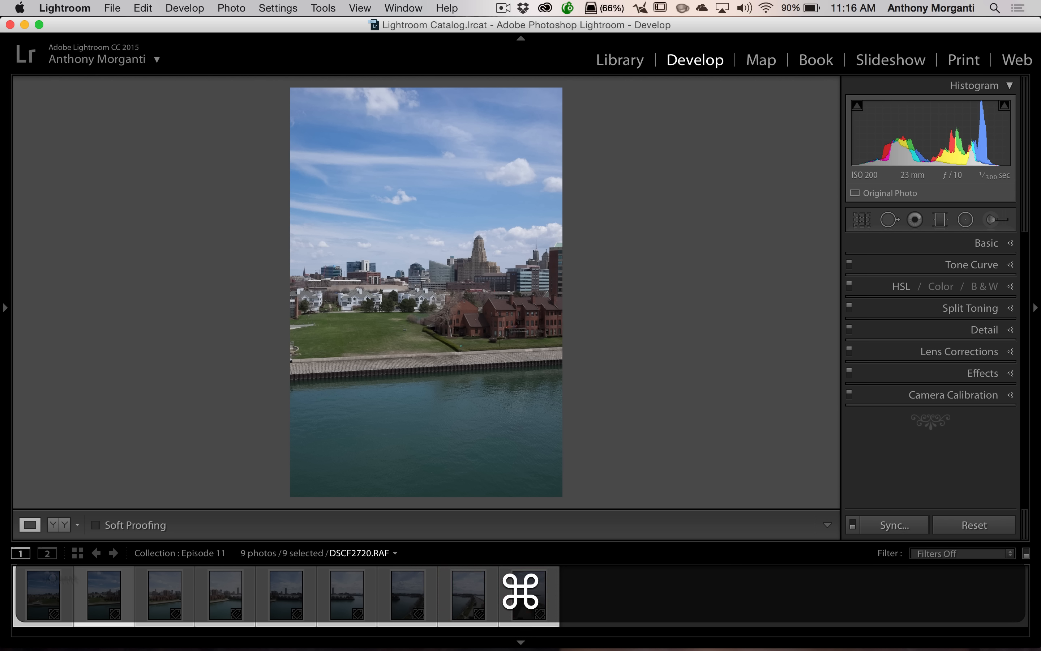
Step: Match the total exposures of the selected photos to DSCF2721 and compare the Basic exposure settings of several of them
click(280, 9)
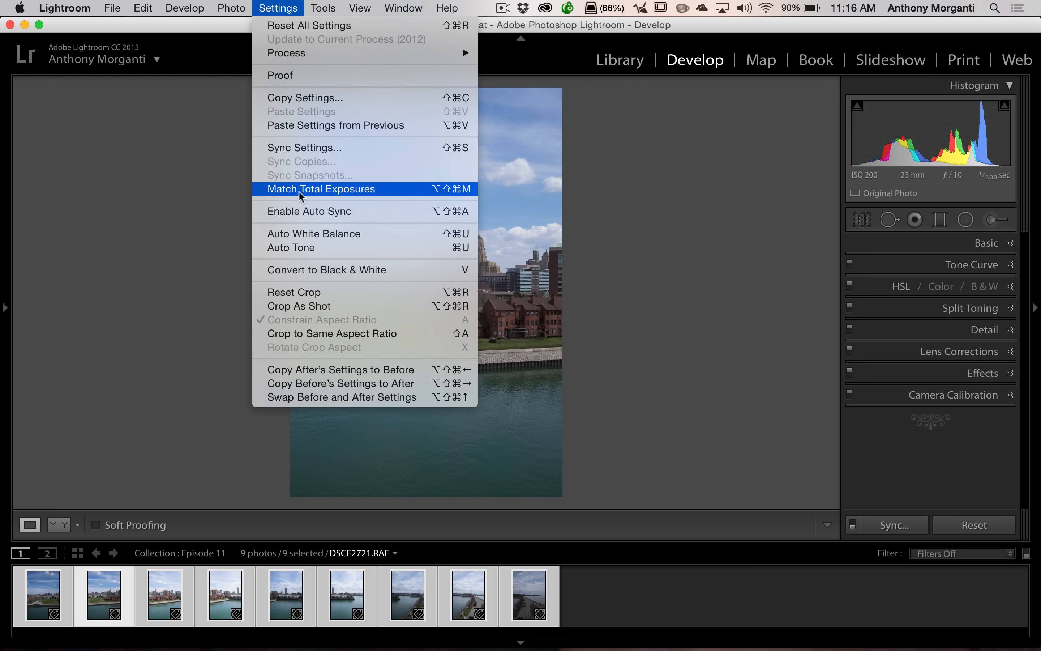
click(391, 193)
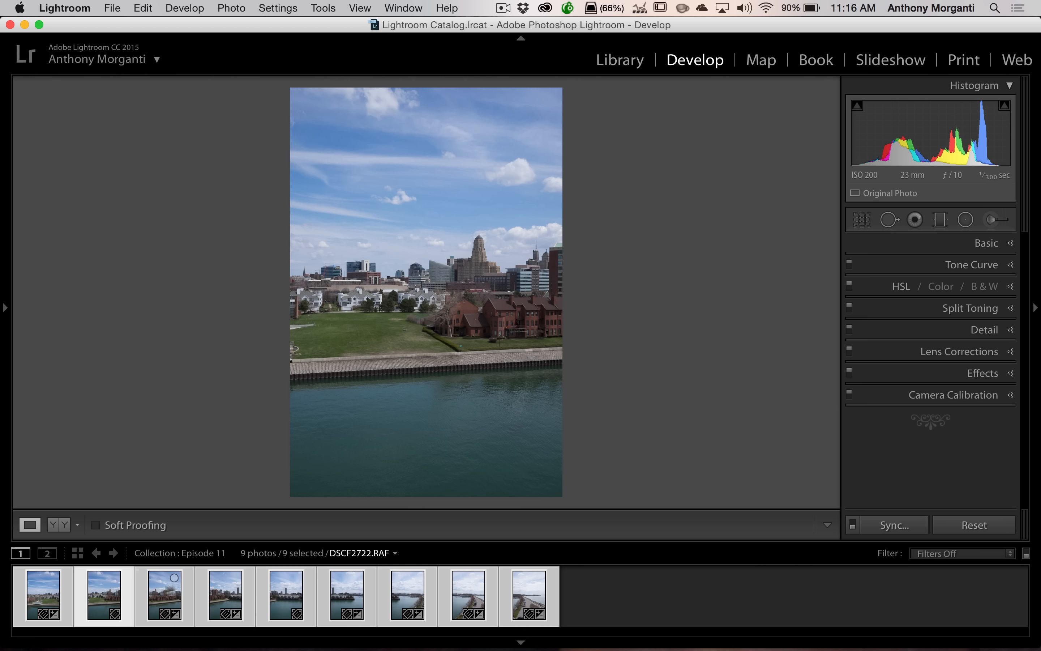
click(522, 592)
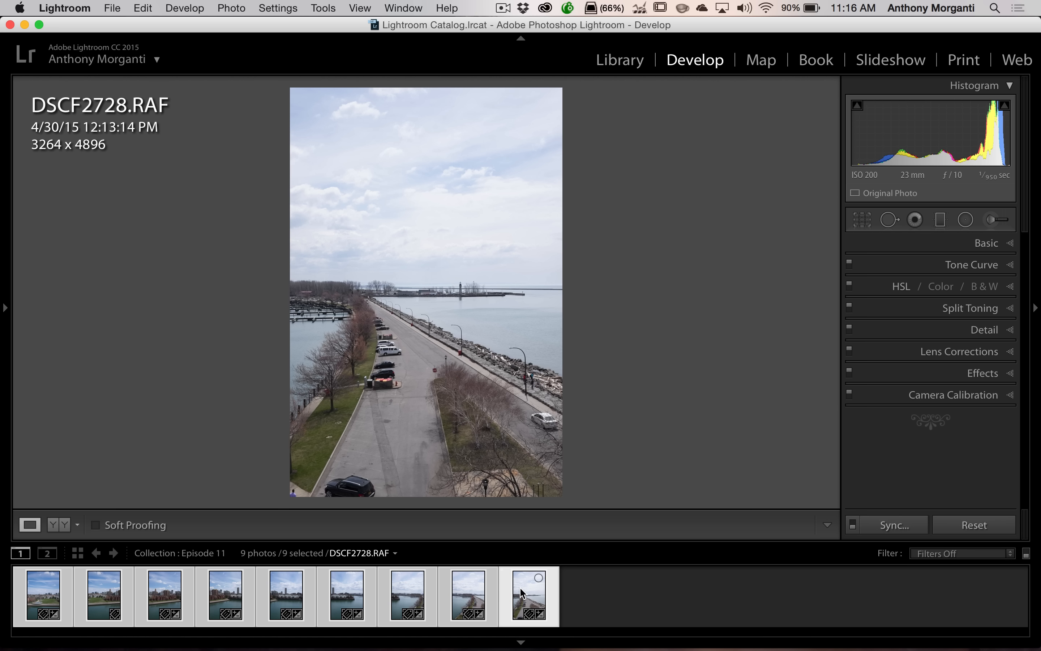
click(981, 242)
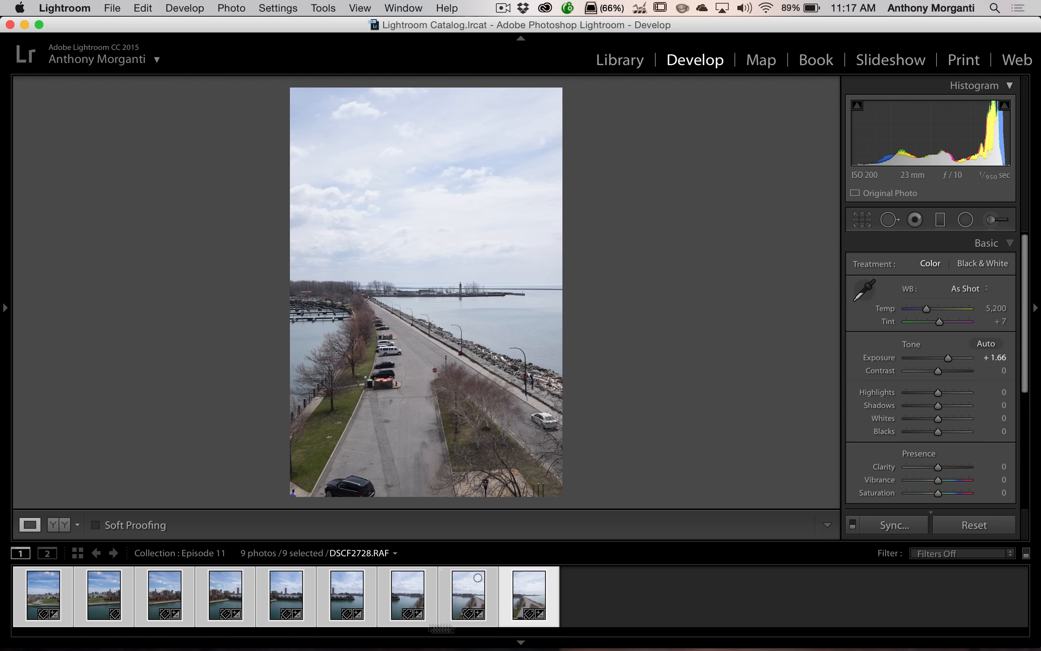
click(100, 594)
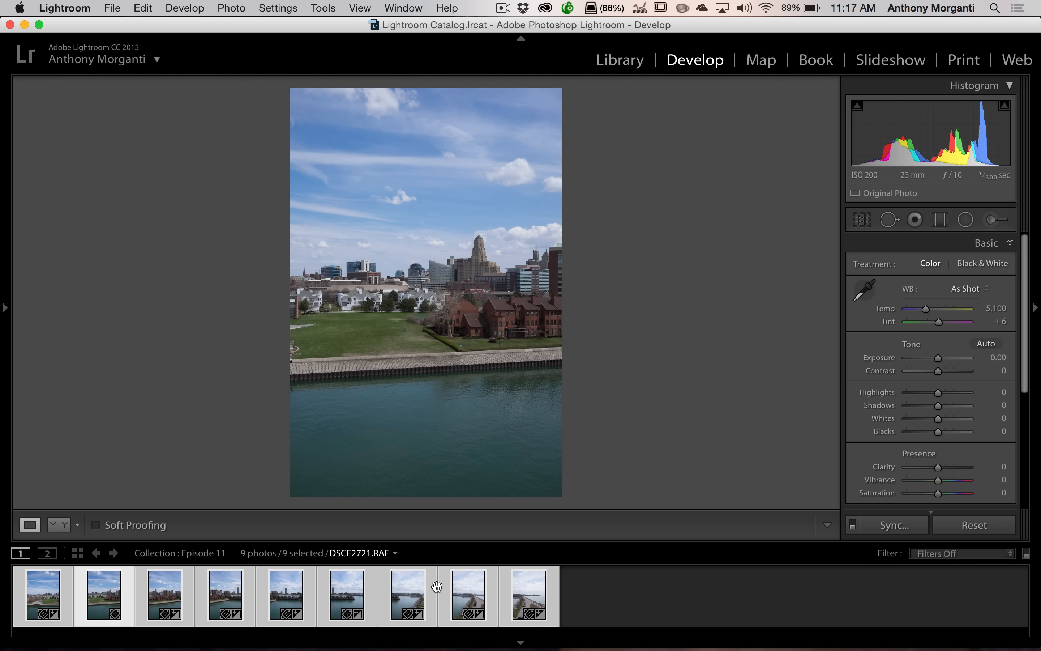
click(468, 596)
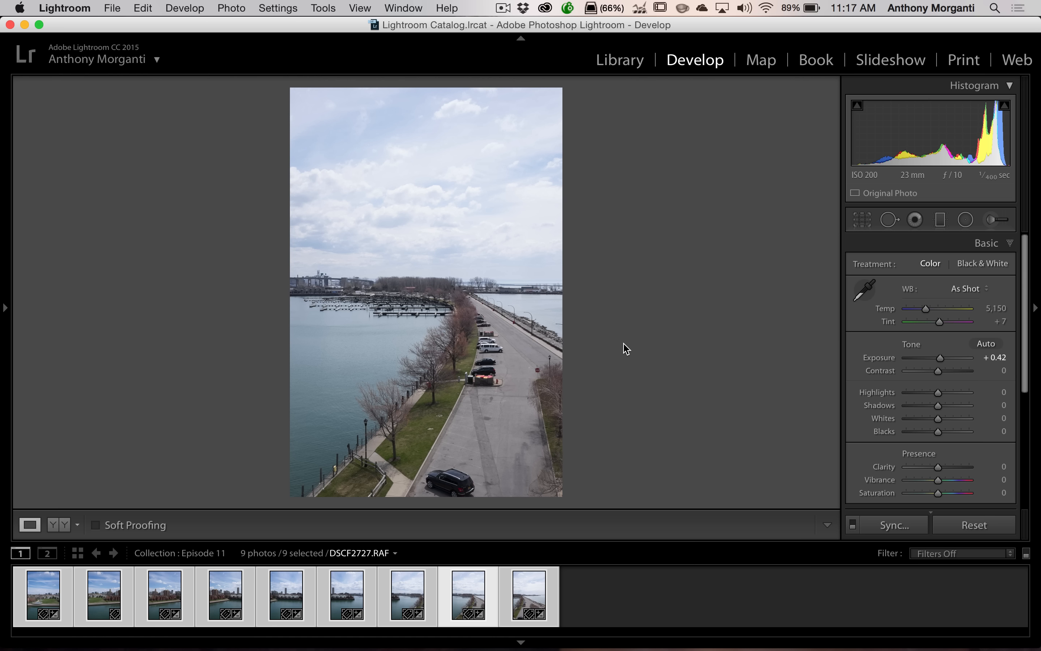
Step: Undo the exposure matching on all selected photos
key(super)
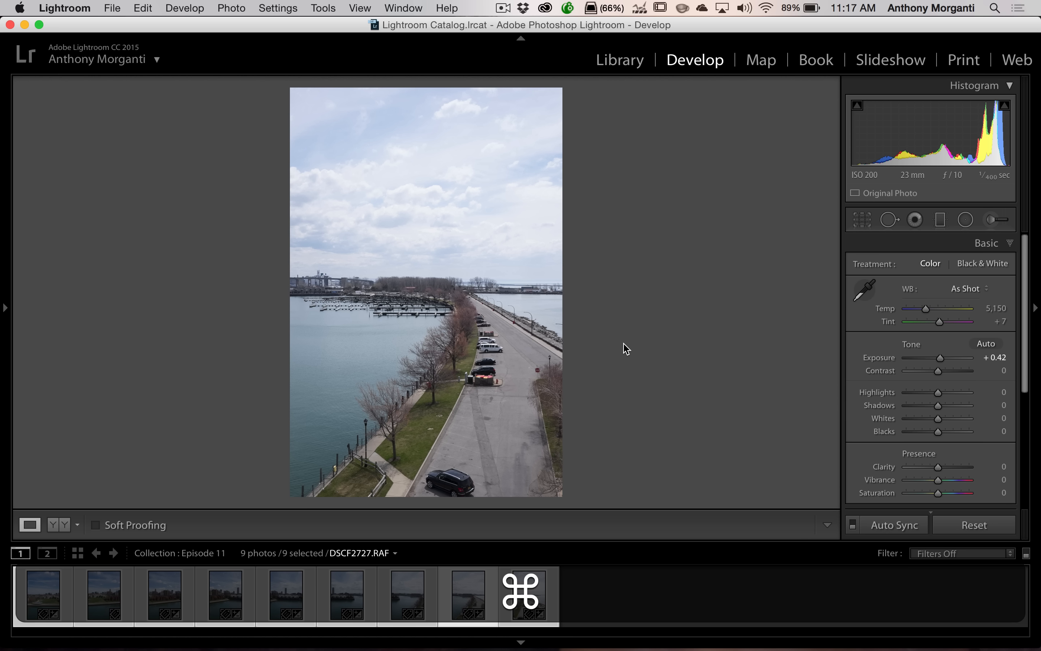
key(super+z)
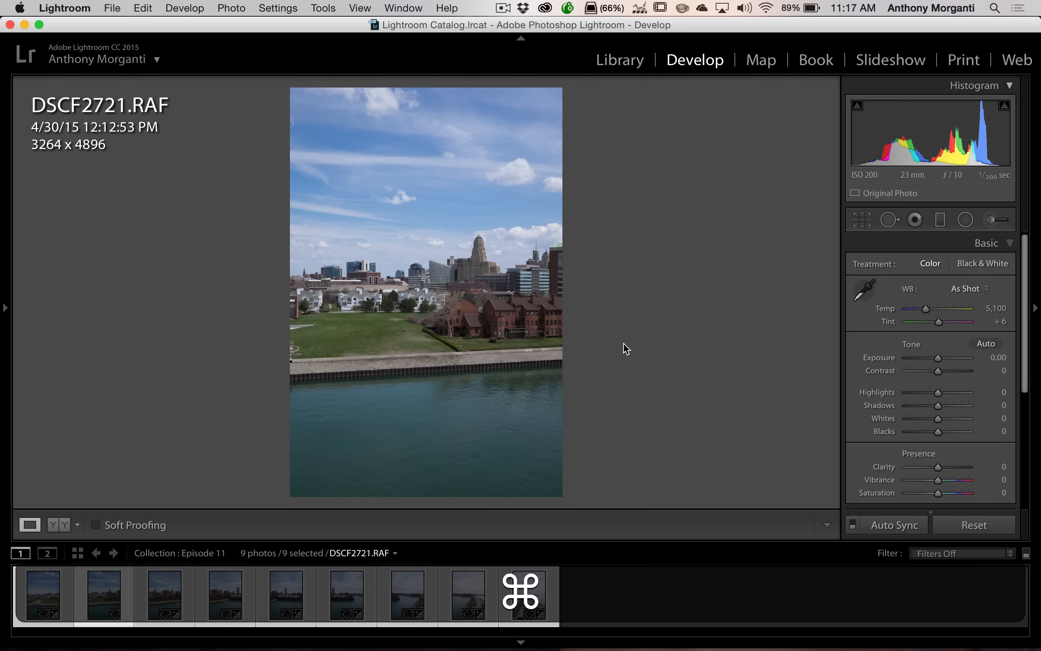
key(super+z)
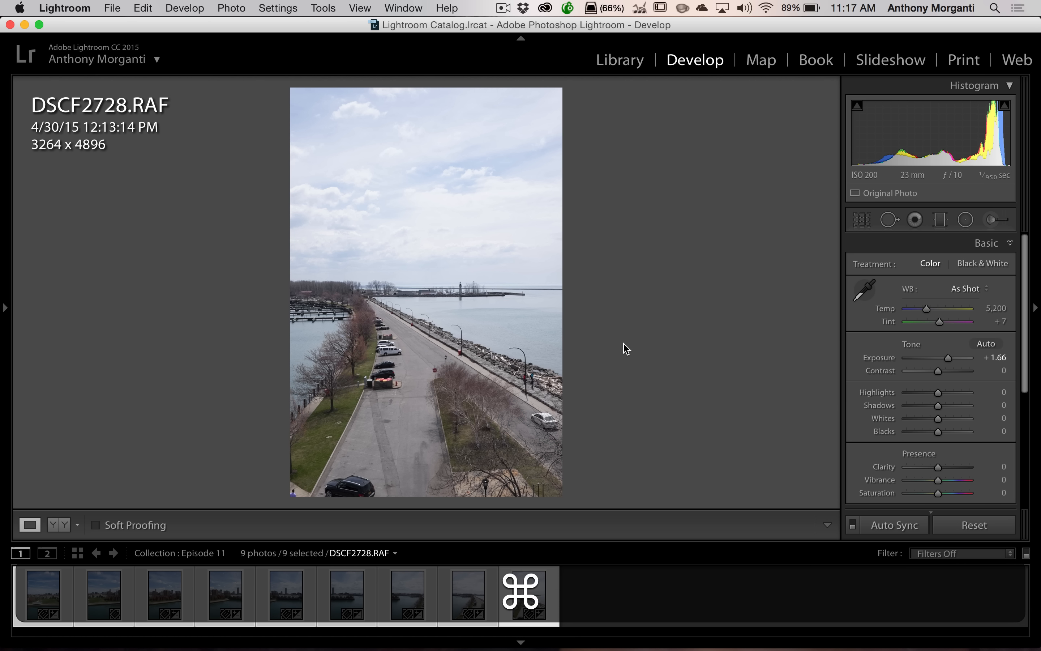
key(super+z)
key(super+z)
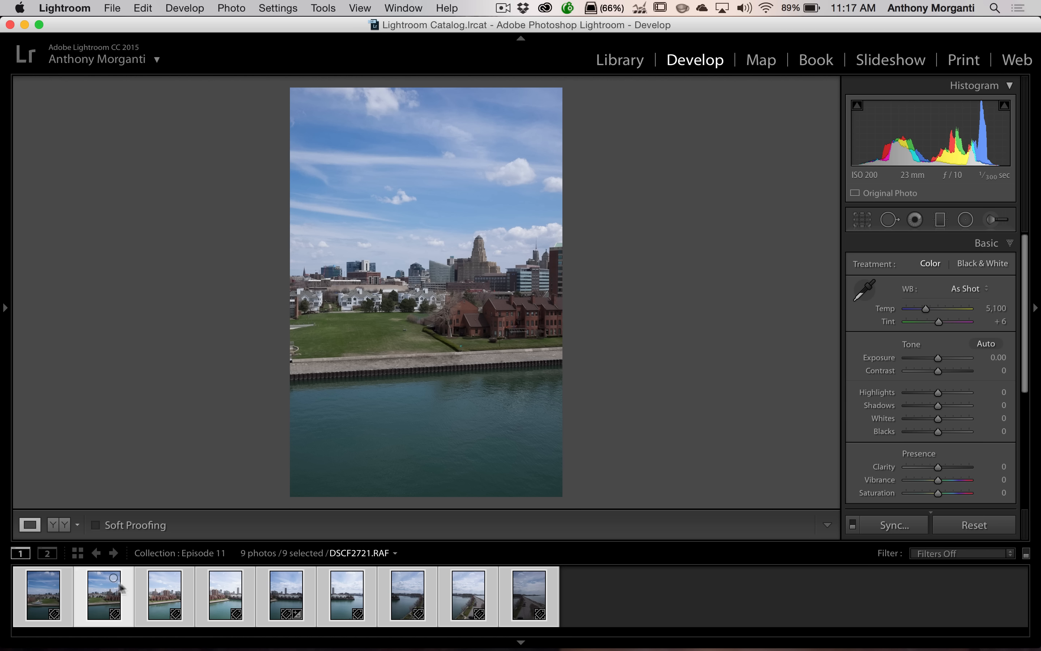
Step: Reselect all nine photos in the filmstrip, with the first photo as the active one
super+click(46, 584)
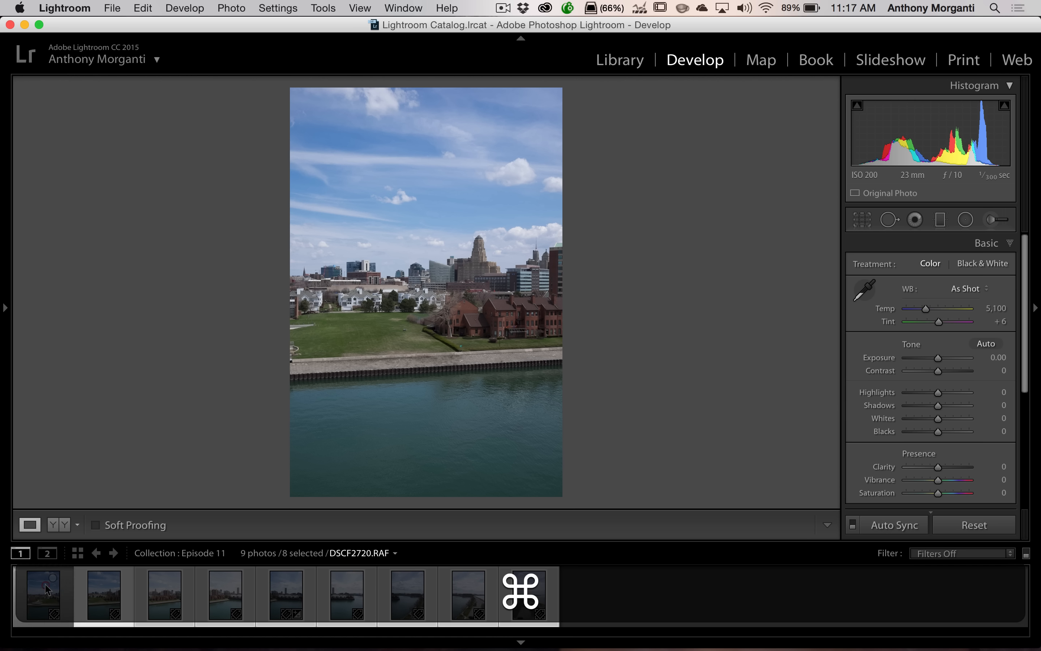
click(46, 584)
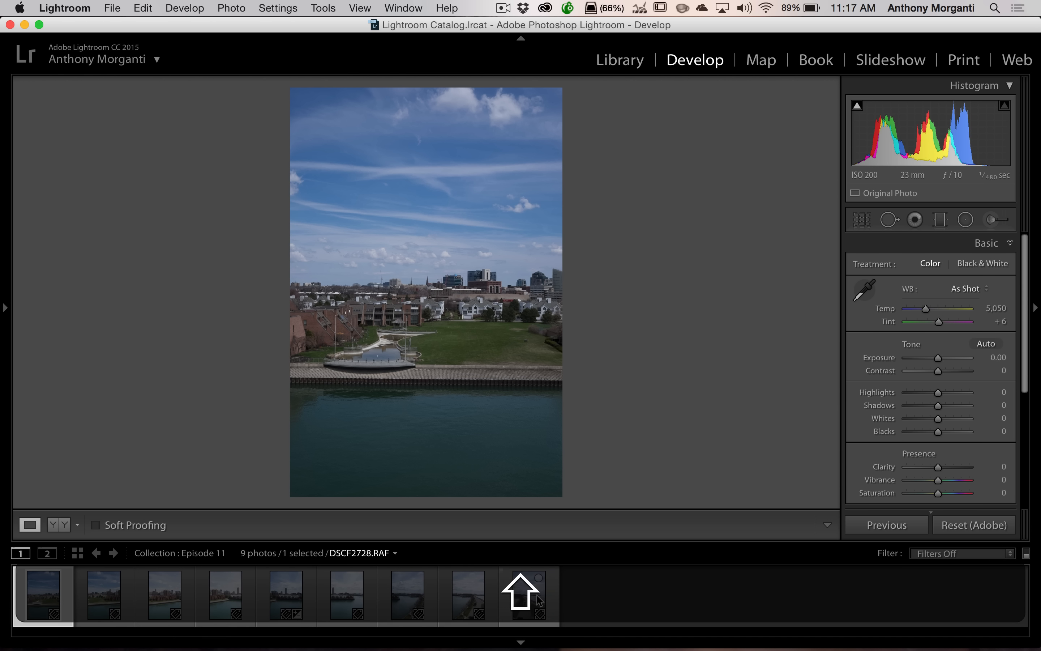
shift+click(537, 595)
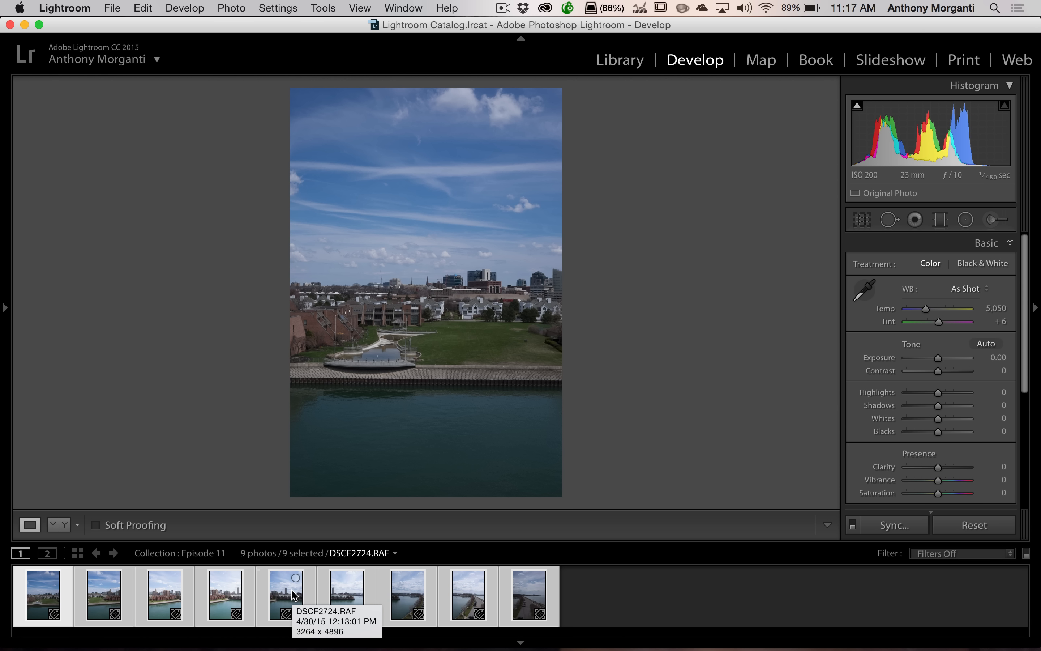
right_click(339, 586)
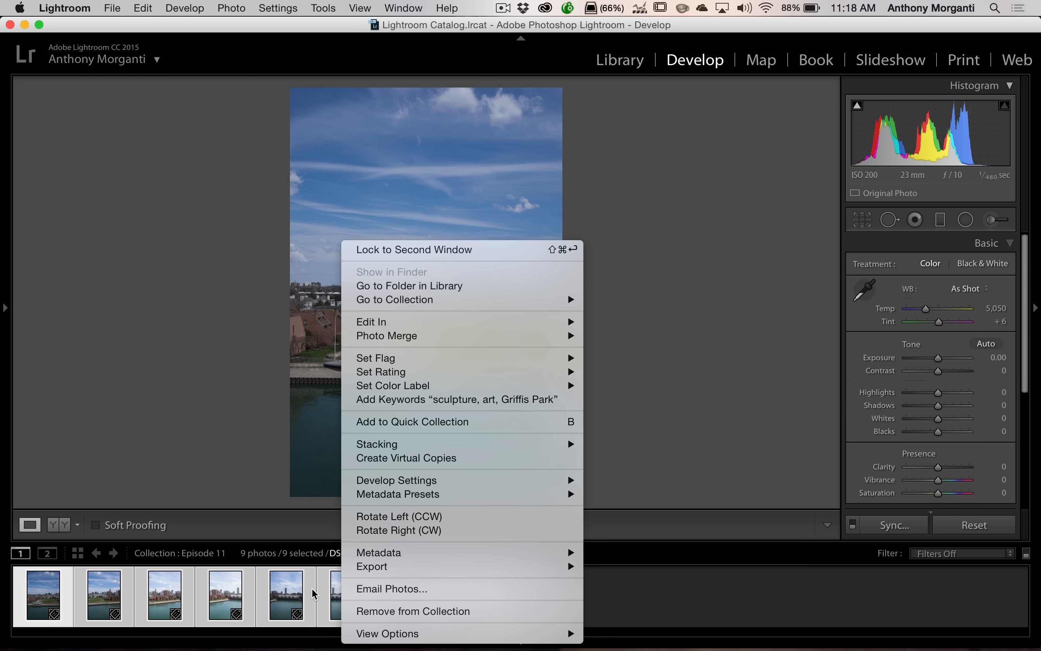
mouse_move(493, 338)
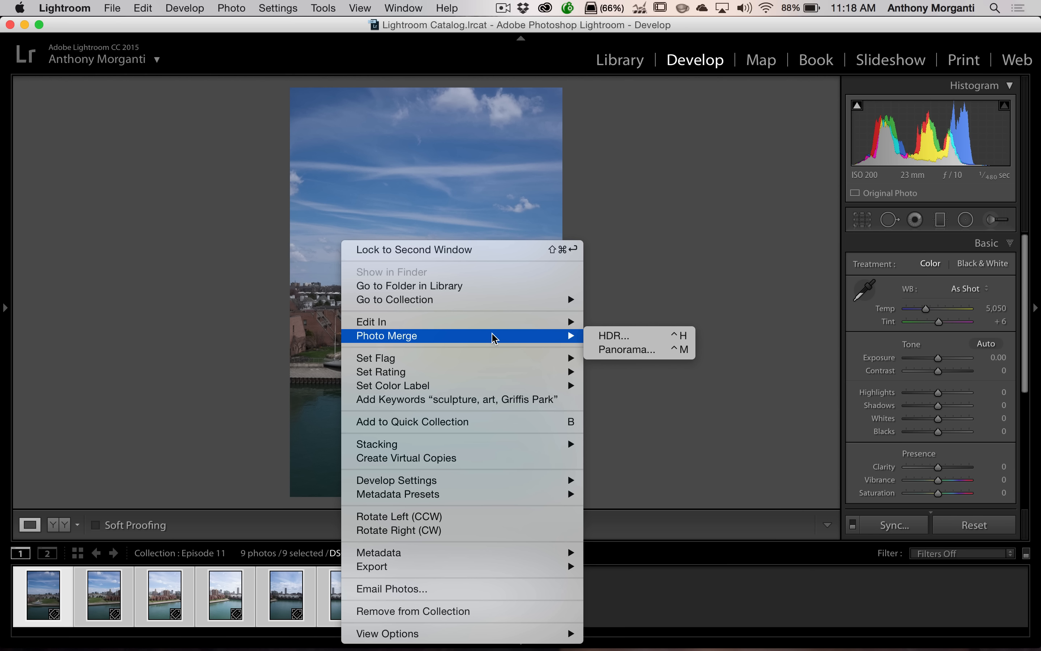
click(671, 354)
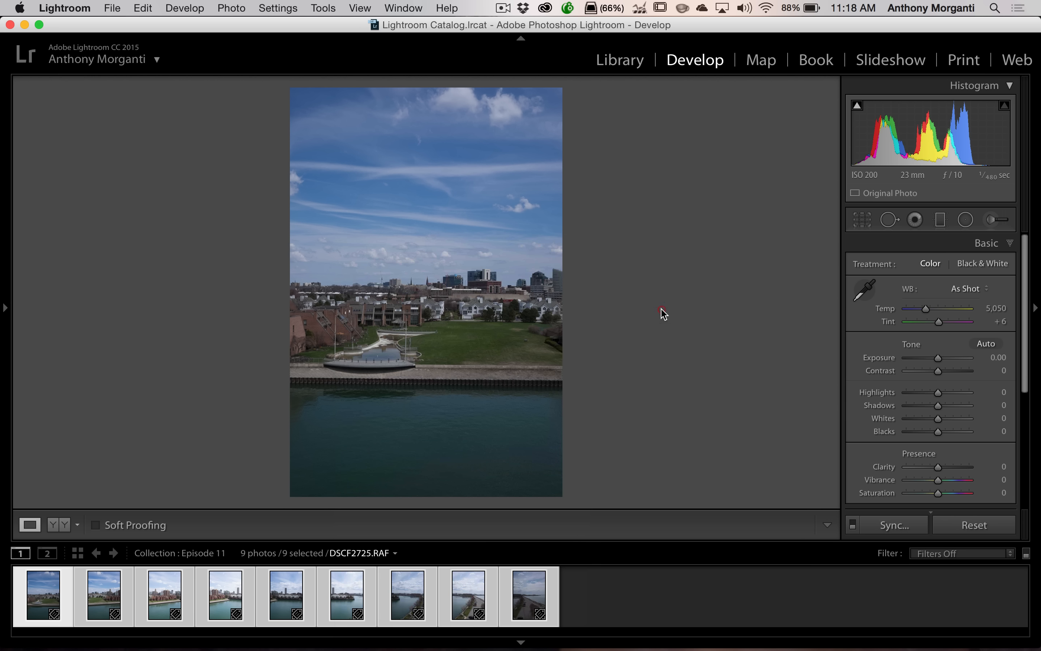
right_click(472, 185)
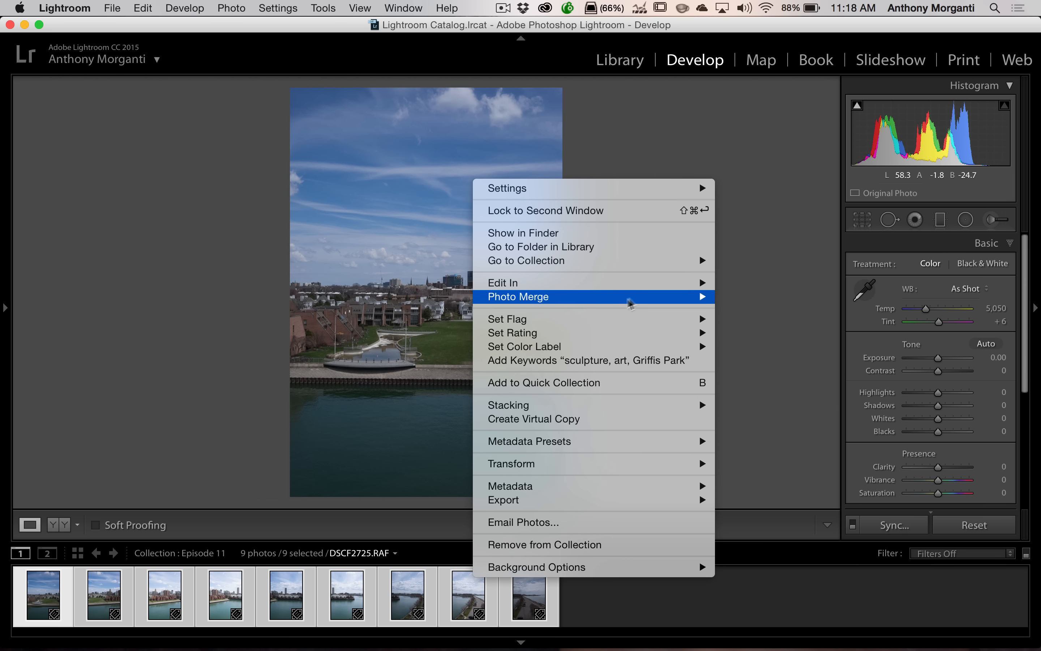
click(671, 163)
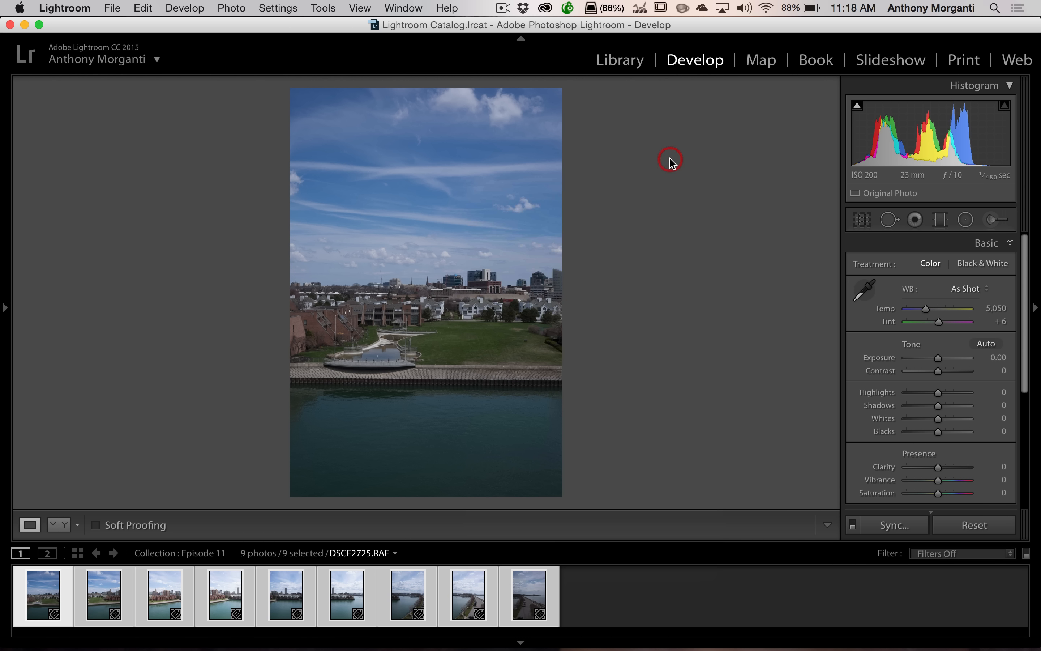
Step: Start a Panorama photo merge of the nine selected photos and preview the Cylindrical and Perspective projections
click(231, 6)
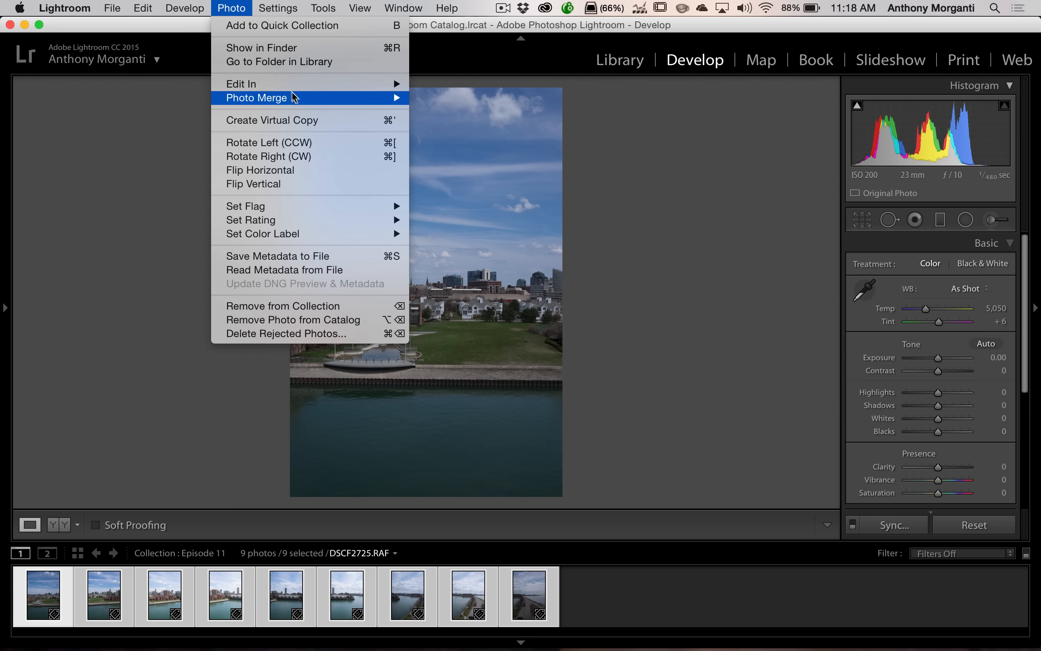
mouse_move(295, 98)
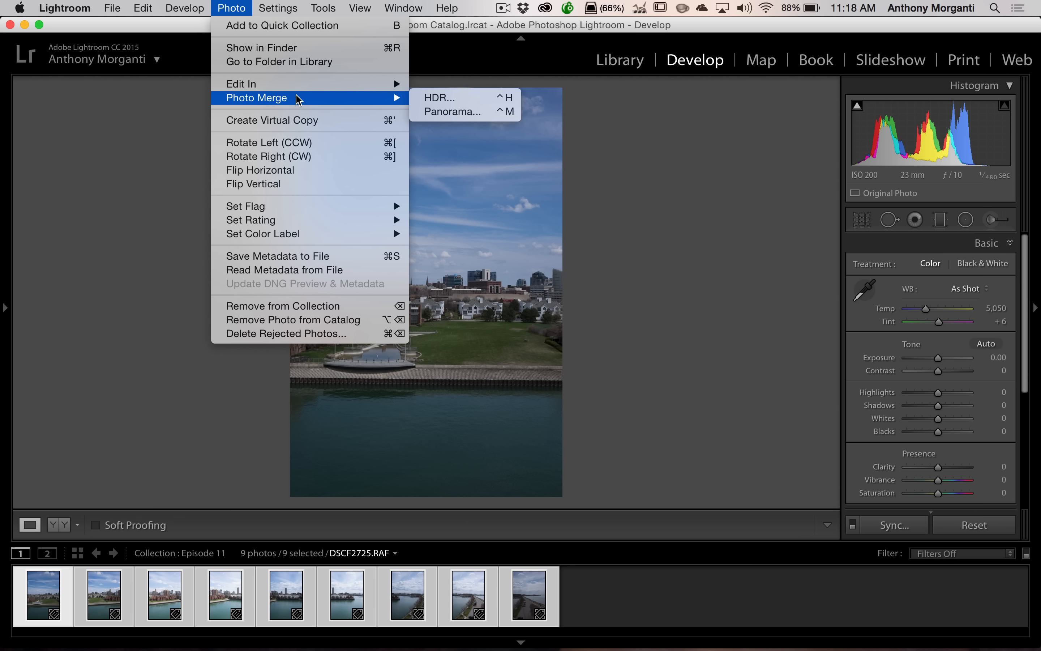
click(455, 111)
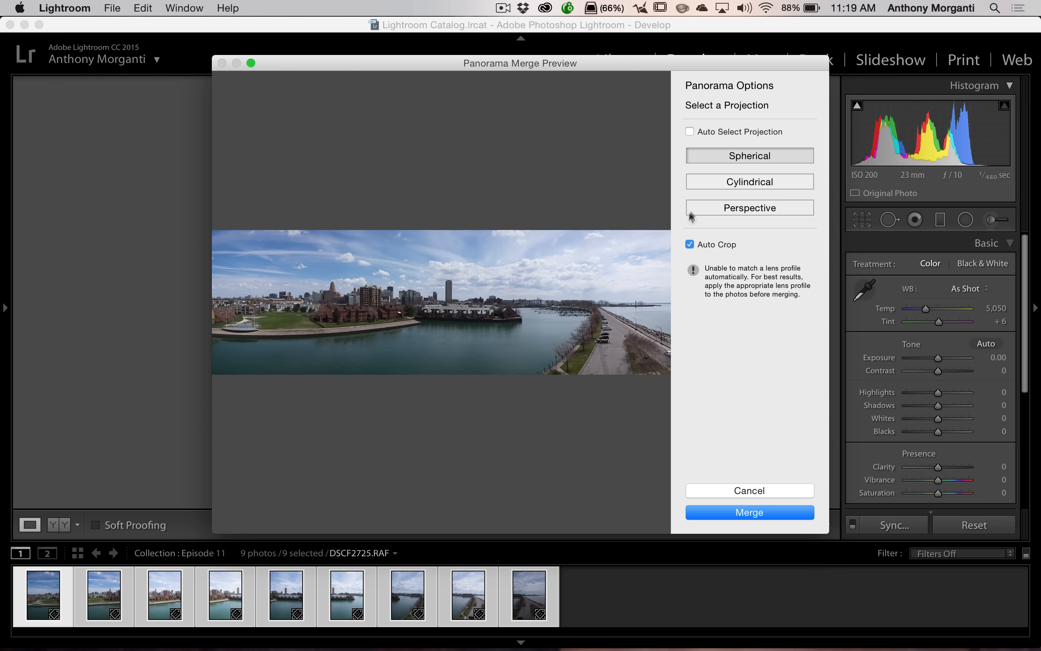
click(739, 181)
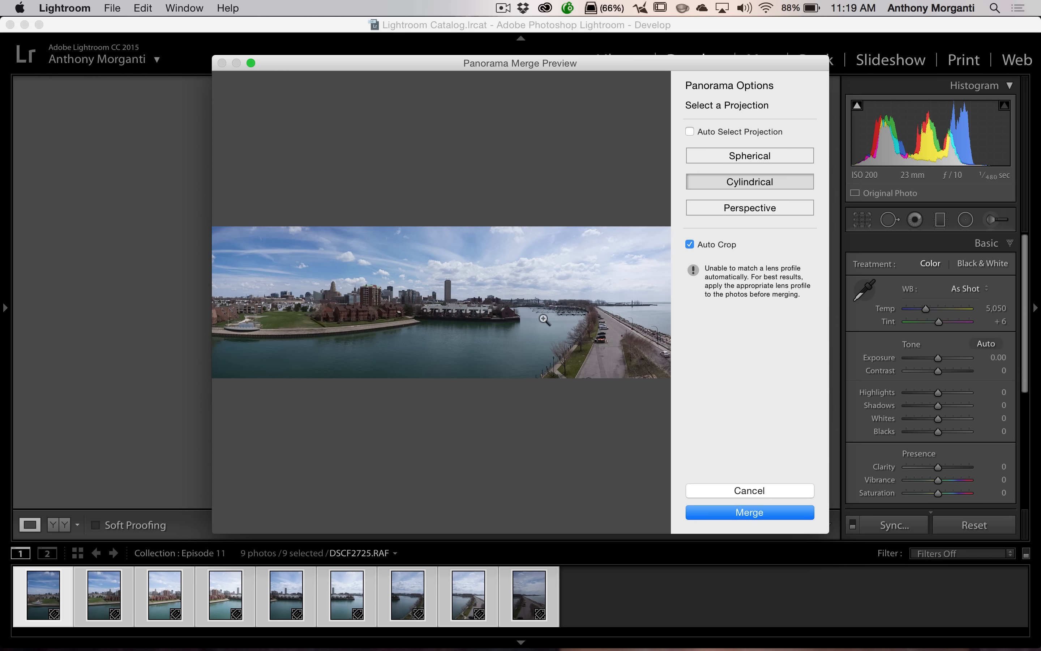
click(739, 210)
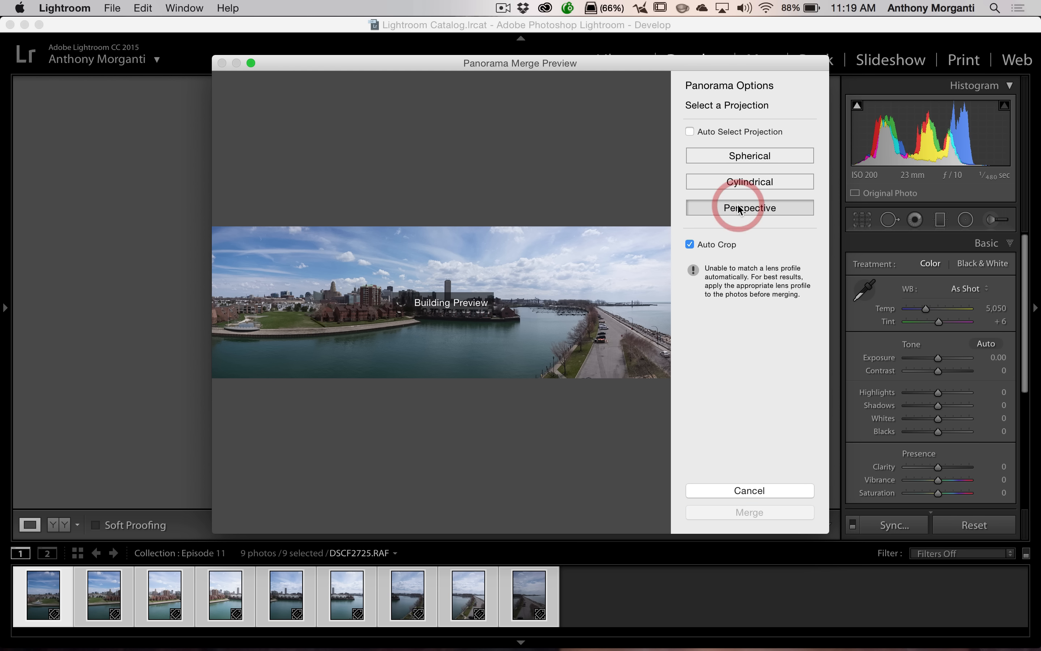
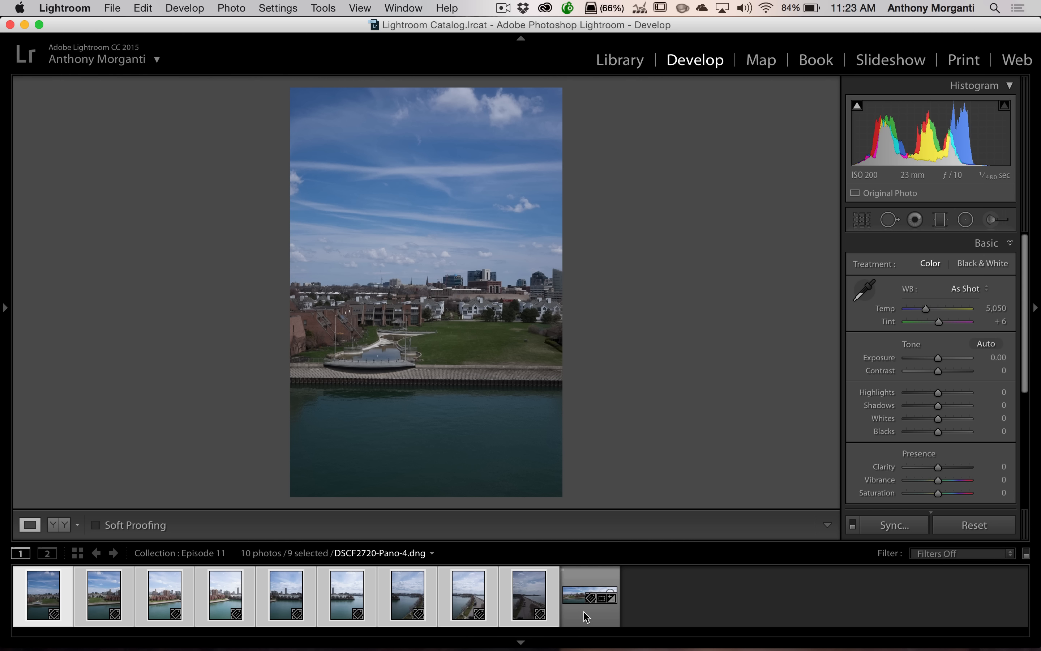
Step: Open the merged panorama DSCF2720-Pano-4.dng on its own and show its info overlay
click(583, 612)
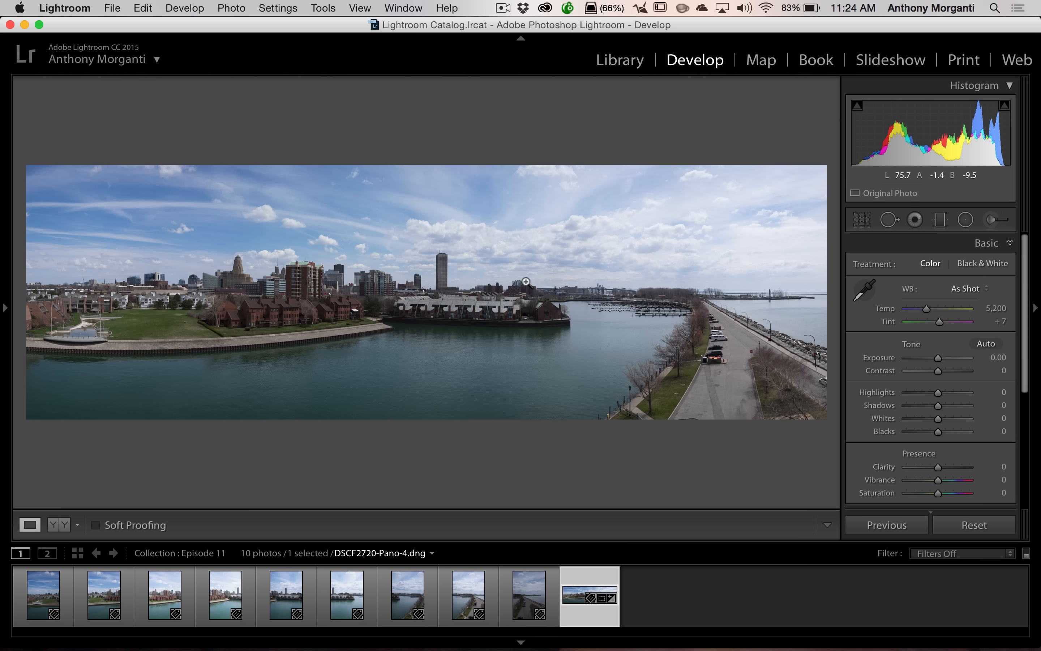
key(i)
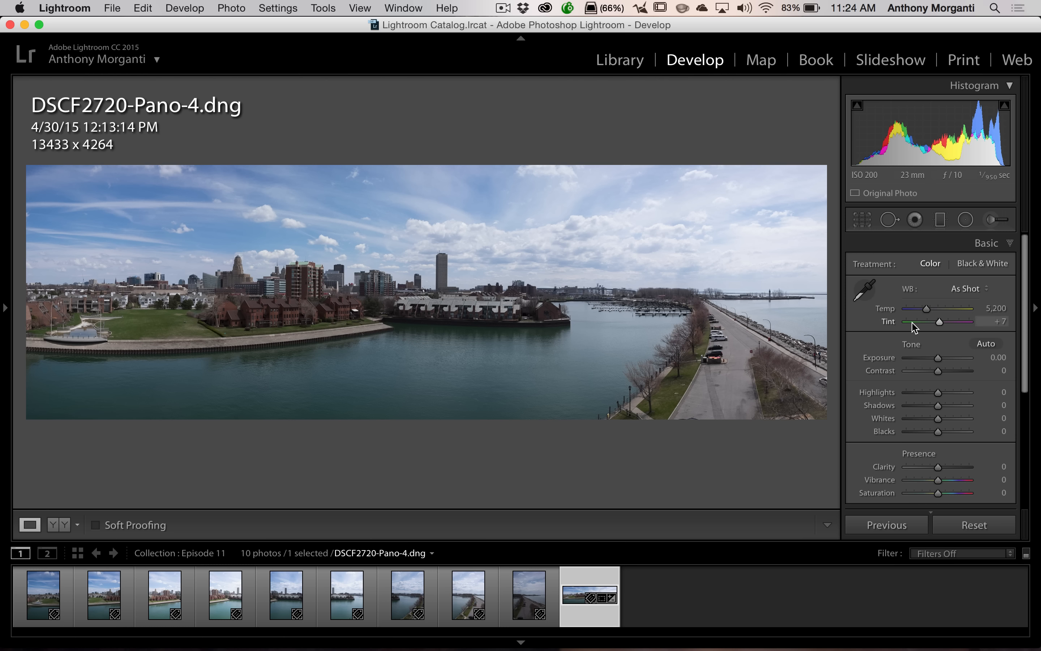
Step: Set the panorama's Highlights to -100
scroll(913, 325, down, 2)
scroll(913, 328, up, 2)
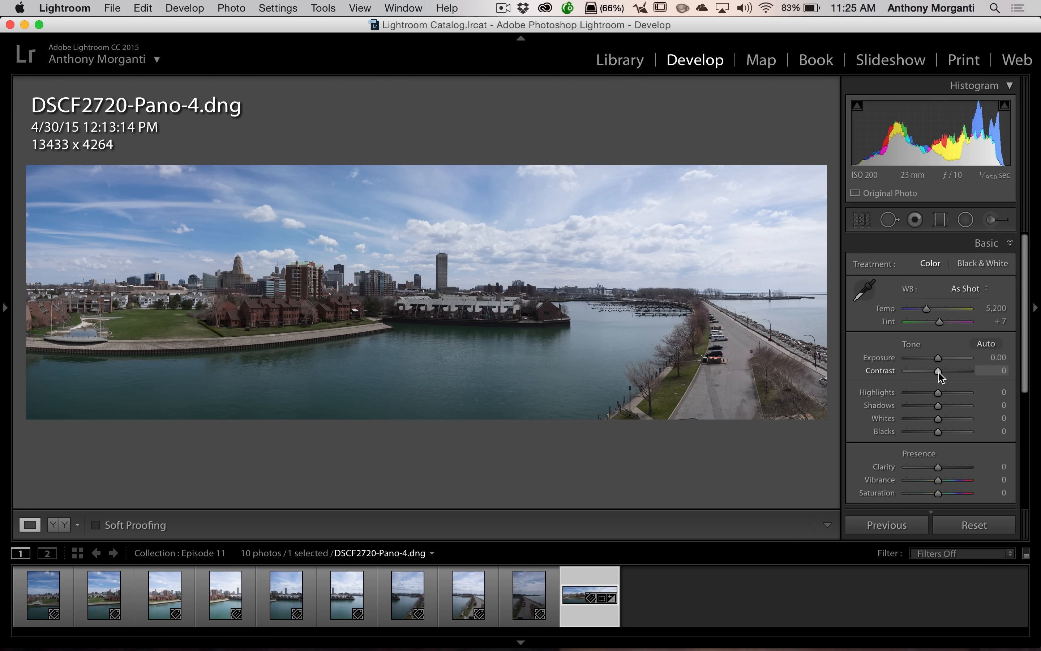
scroll(940, 377, down, 3)
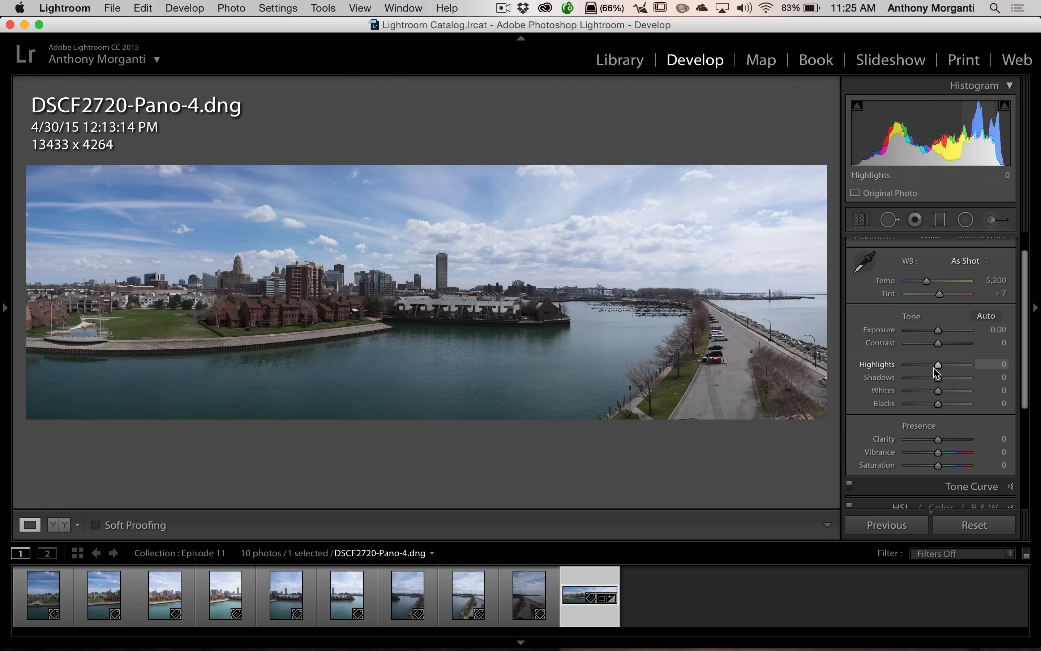
drag(939, 369, 873, 373)
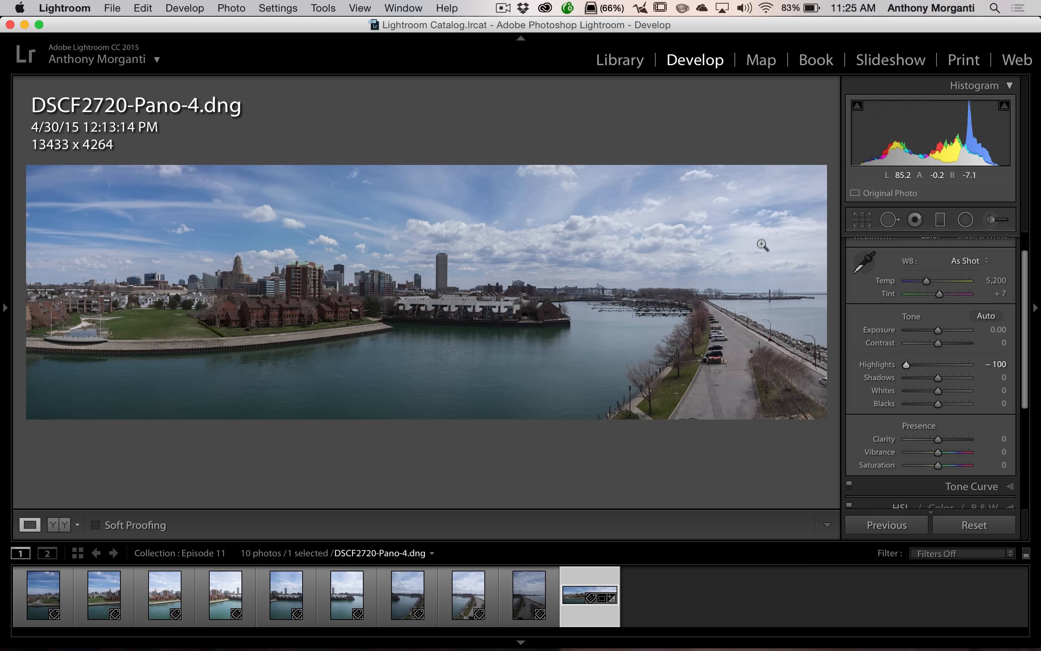
Step: Inspect the shoreline buildings up close and set the panorama's Shadows to +89
click(342, 342)
drag(491, 321, 604, 403)
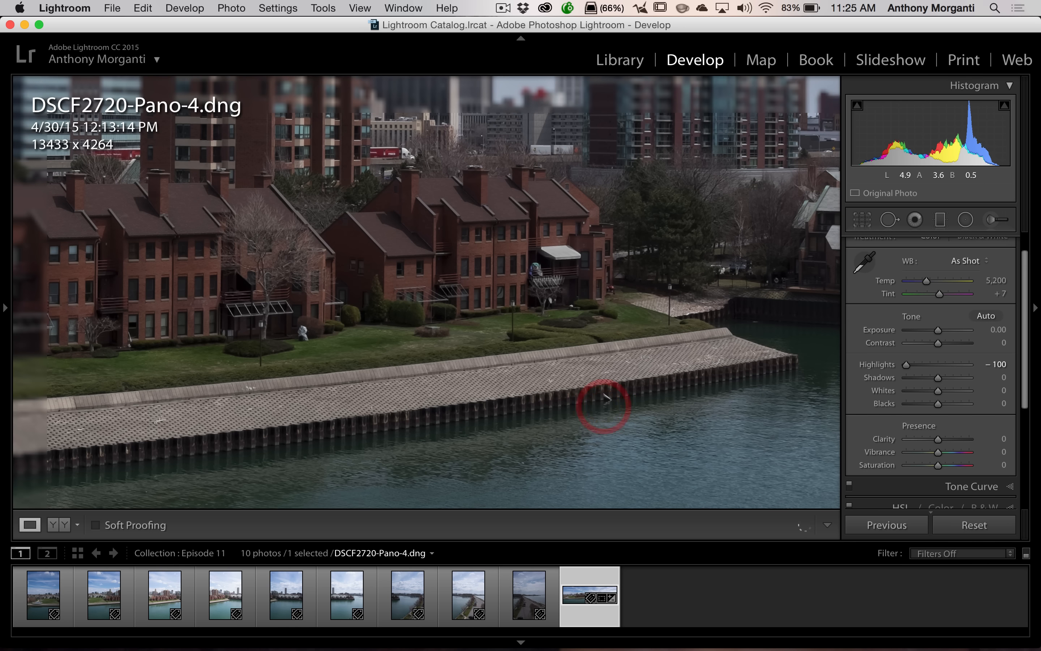
drag(461, 289, 343, 317)
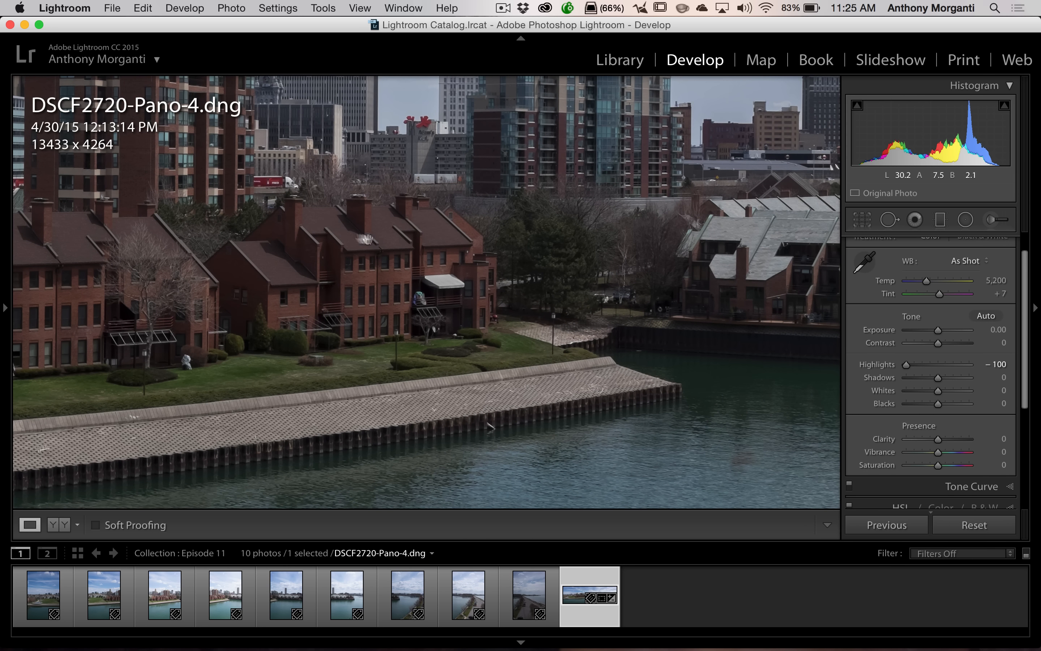
drag(387, 249, 119, 271)
mouse_move(722, 350)
mouse_down()
mouse_move(322, 364)
mouse_move(645, 276)
mouse_move(783, 262)
mouse_up()
drag(398, 283, 547, 308)
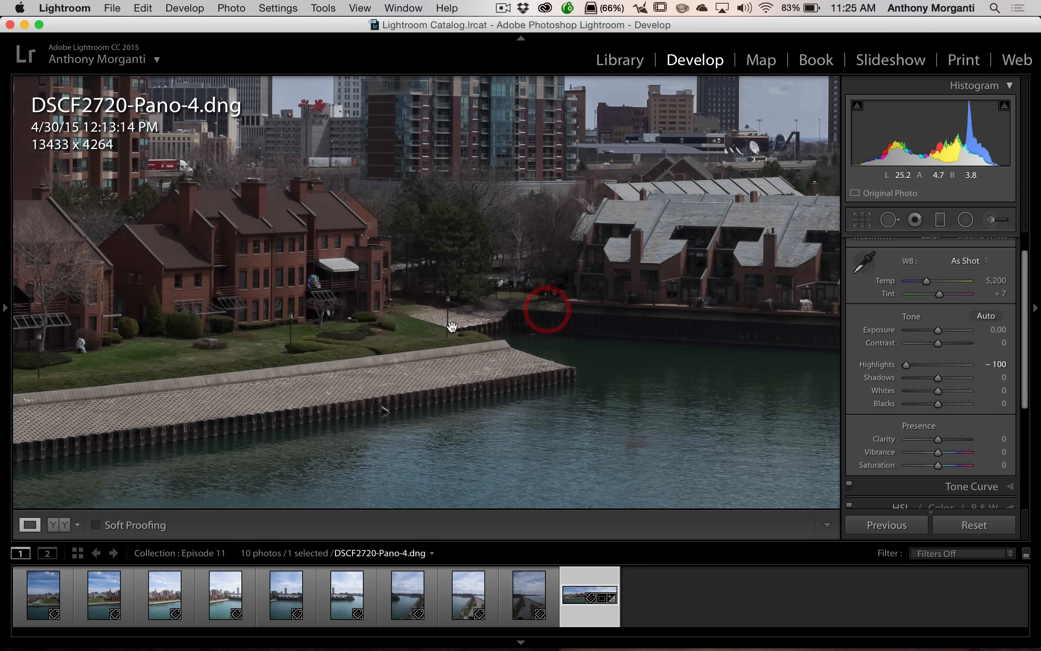
drag(937, 377, 961, 378)
click(598, 291)
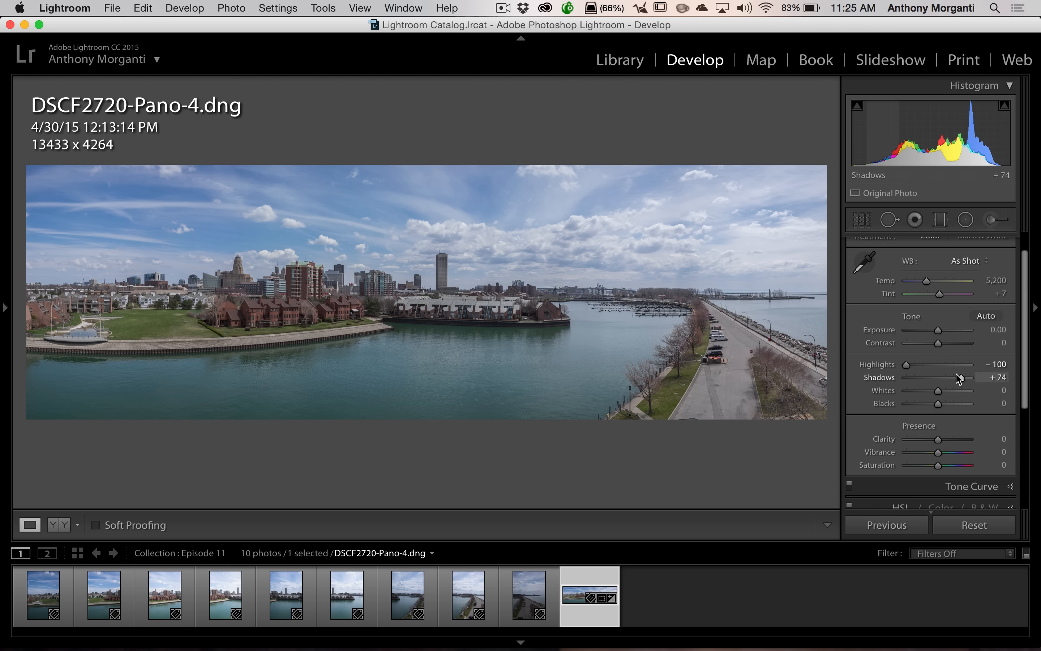
drag(961, 377, 964, 377)
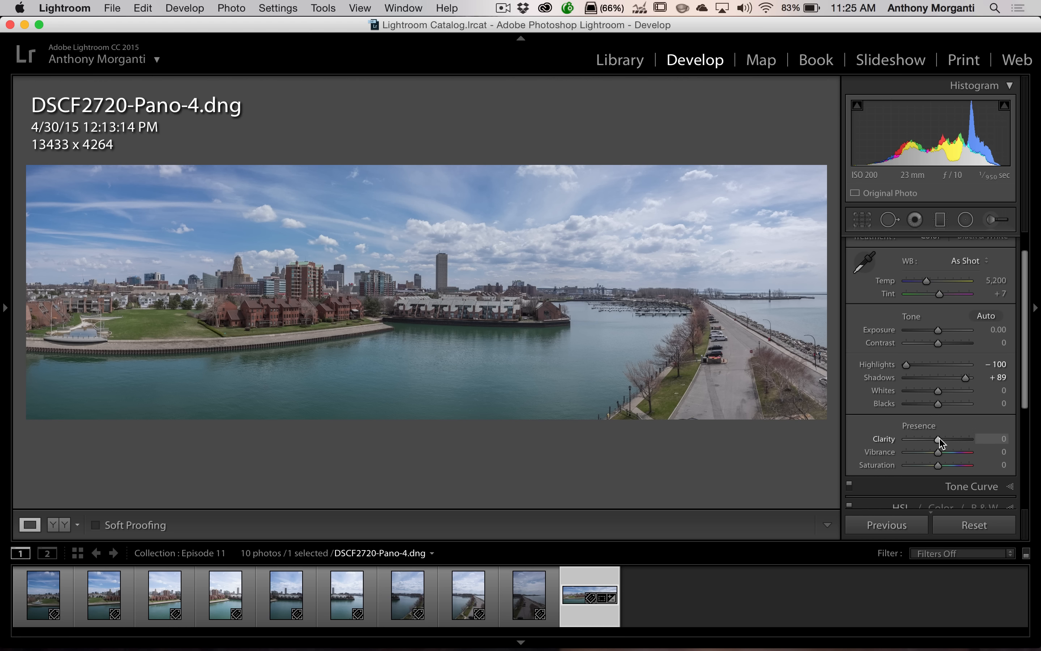
Step: Set the panorama's Clarity to +48 and Vibrance to +28
drag(939, 438, 953, 438)
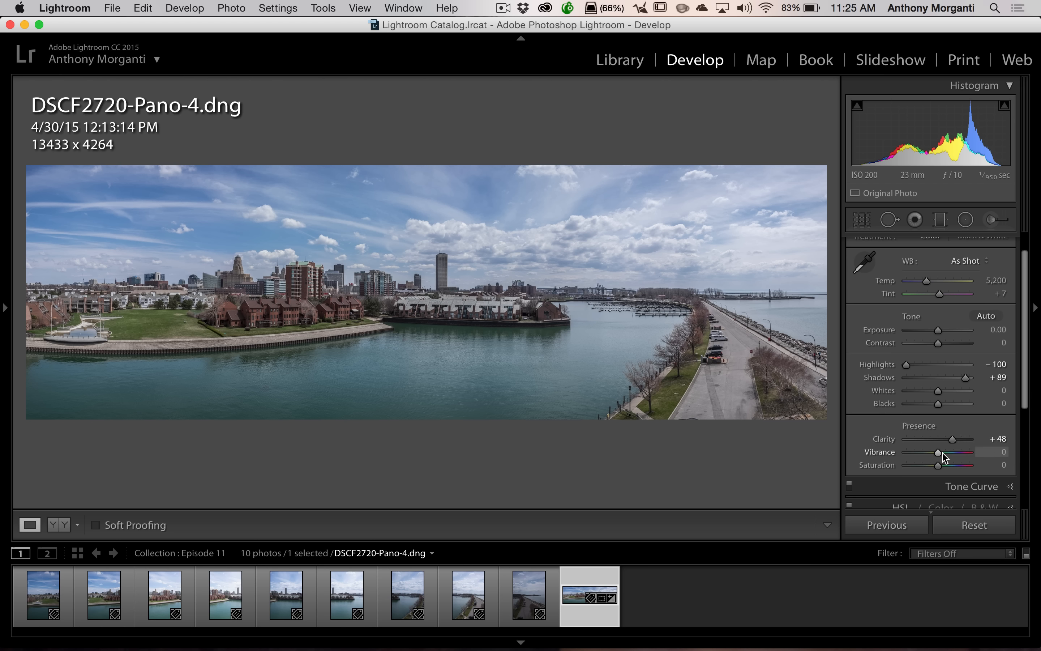
drag(939, 453, 946, 452)
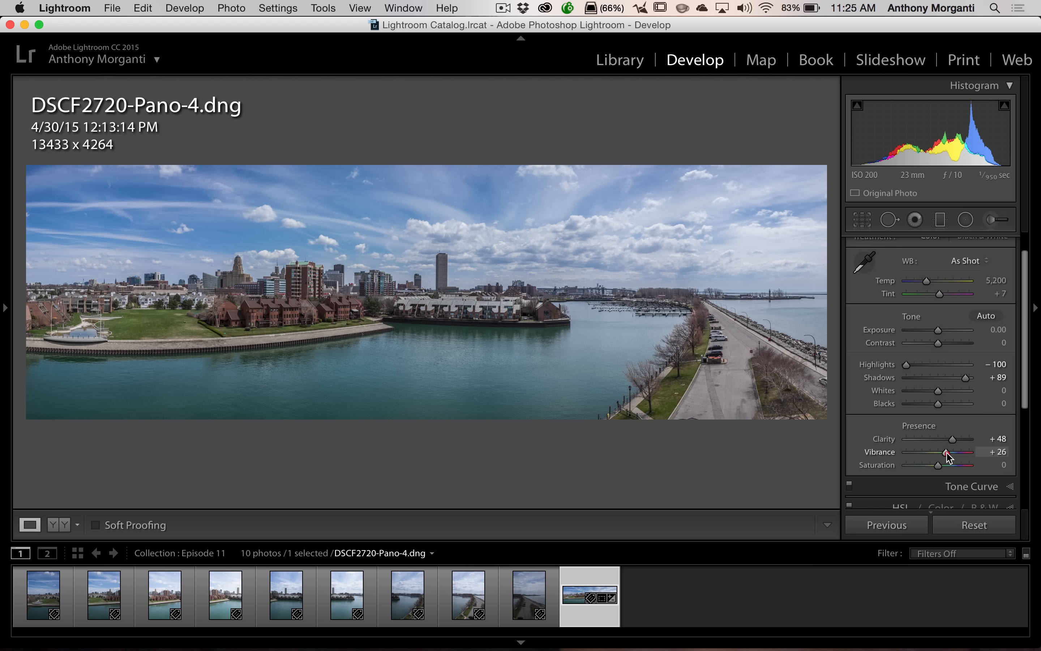
Step: Compare the Medium Contrast and Strong Contrast point curves in the Tone Curve settings and keep Medium Contrast
click(973, 486)
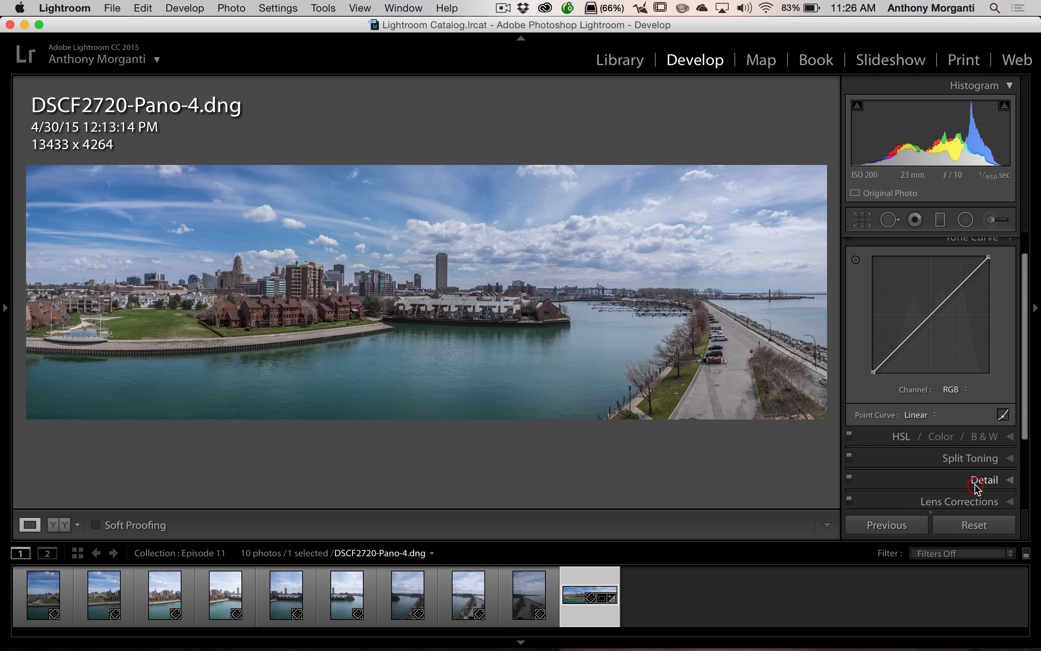
click(920, 415)
click(922, 425)
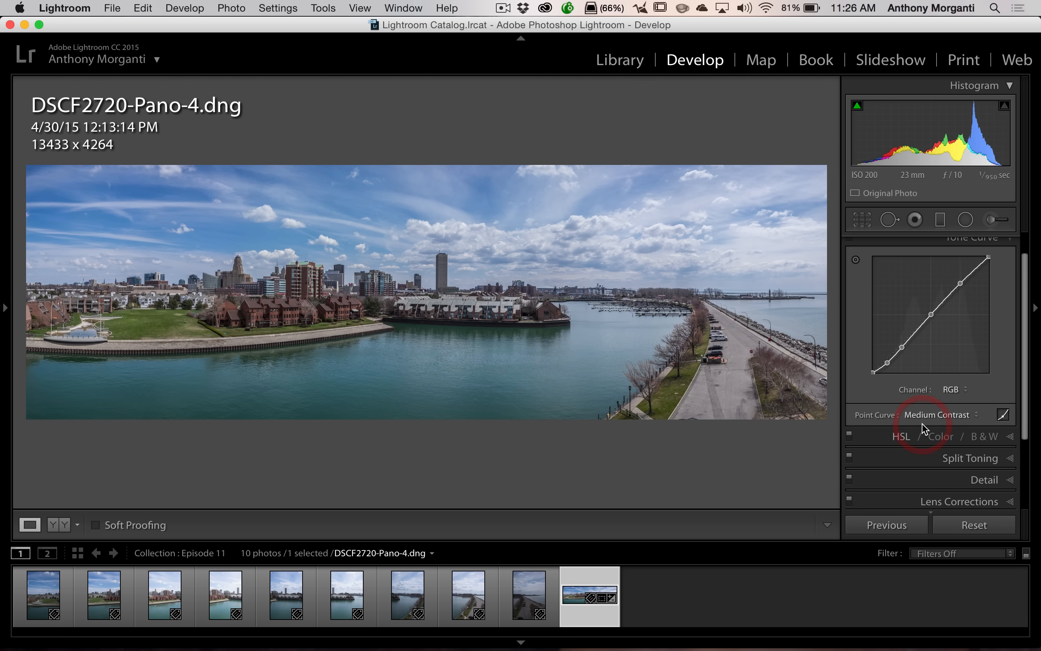
click(919, 414)
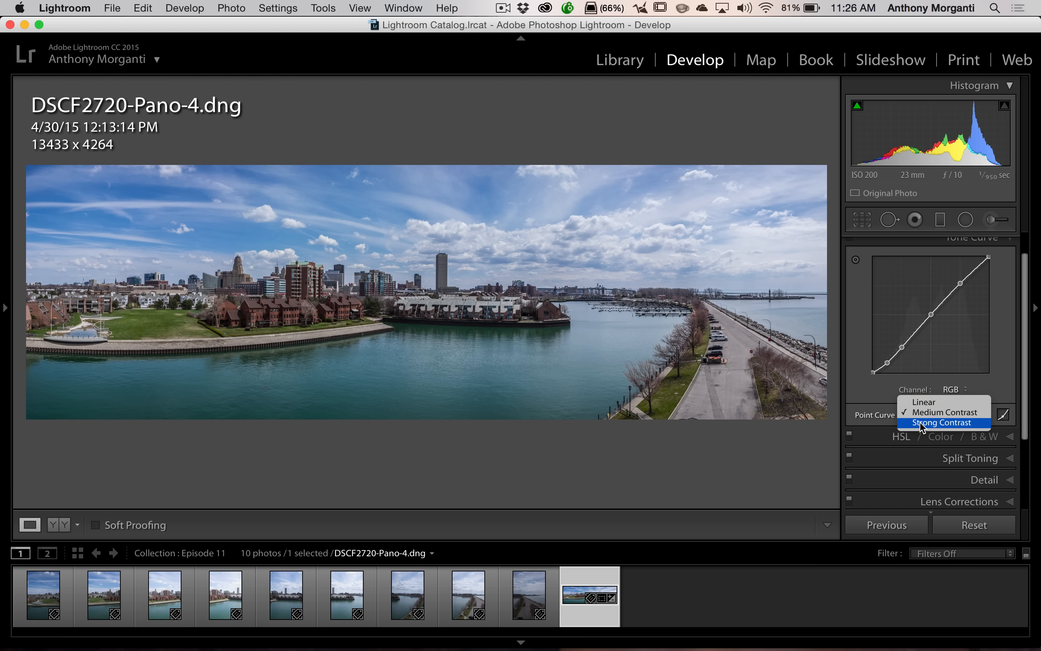
click(921, 424)
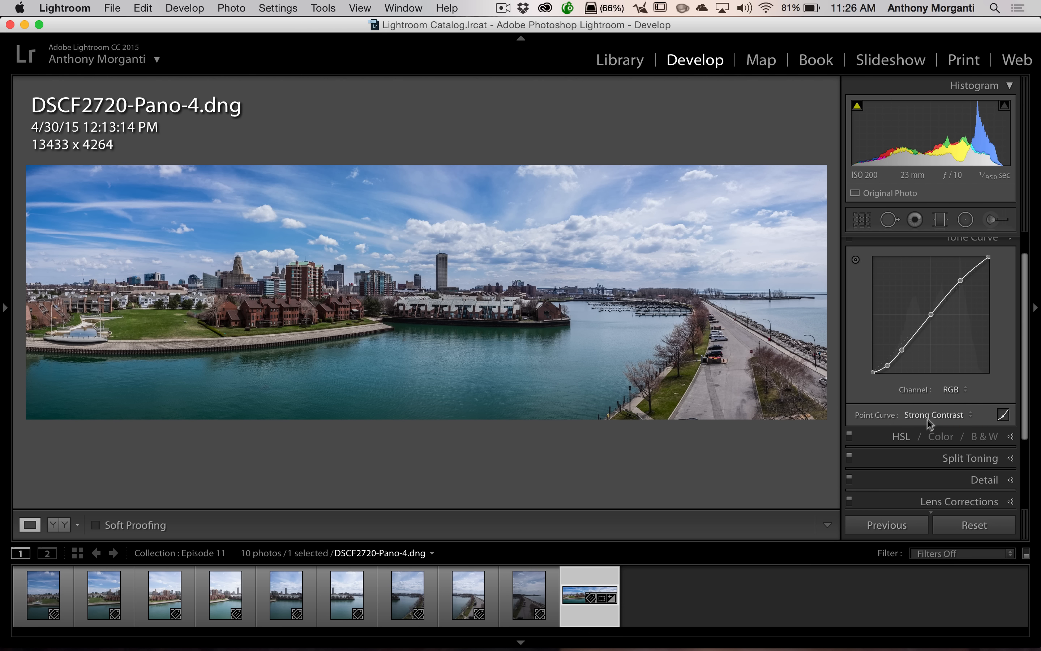
click(930, 415)
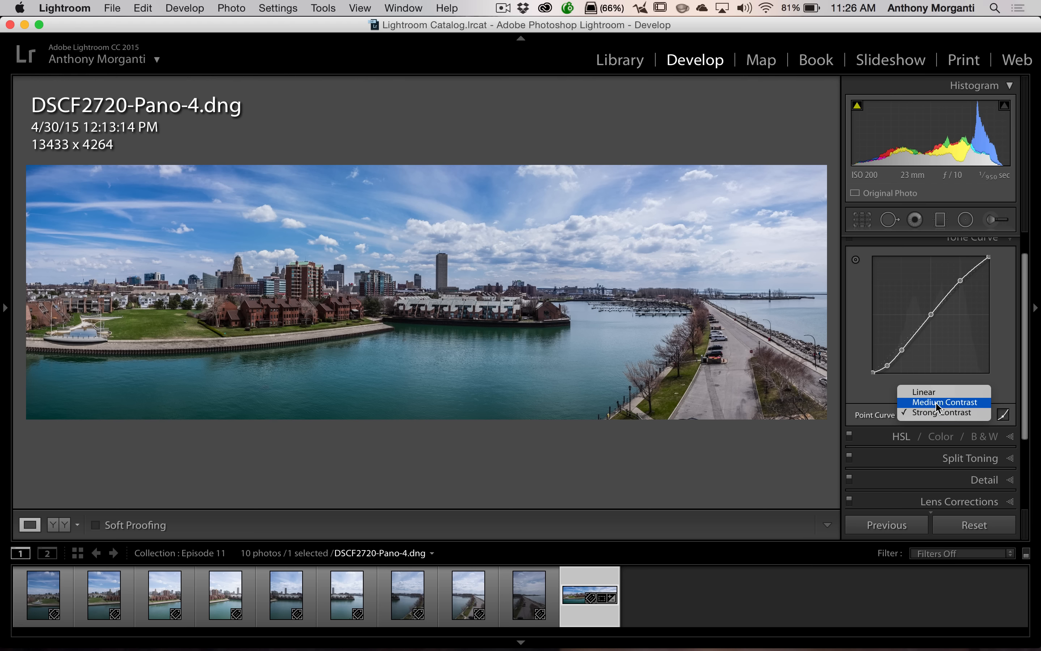
click(936, 403)
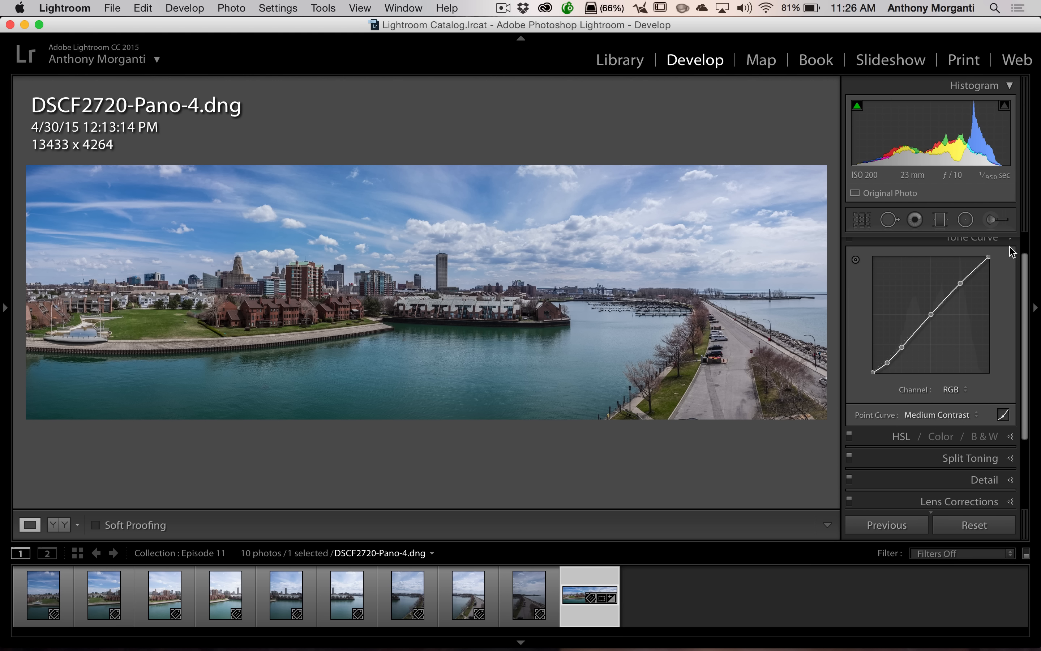
scroll(989, 262, up, 1)
click(983, 269)
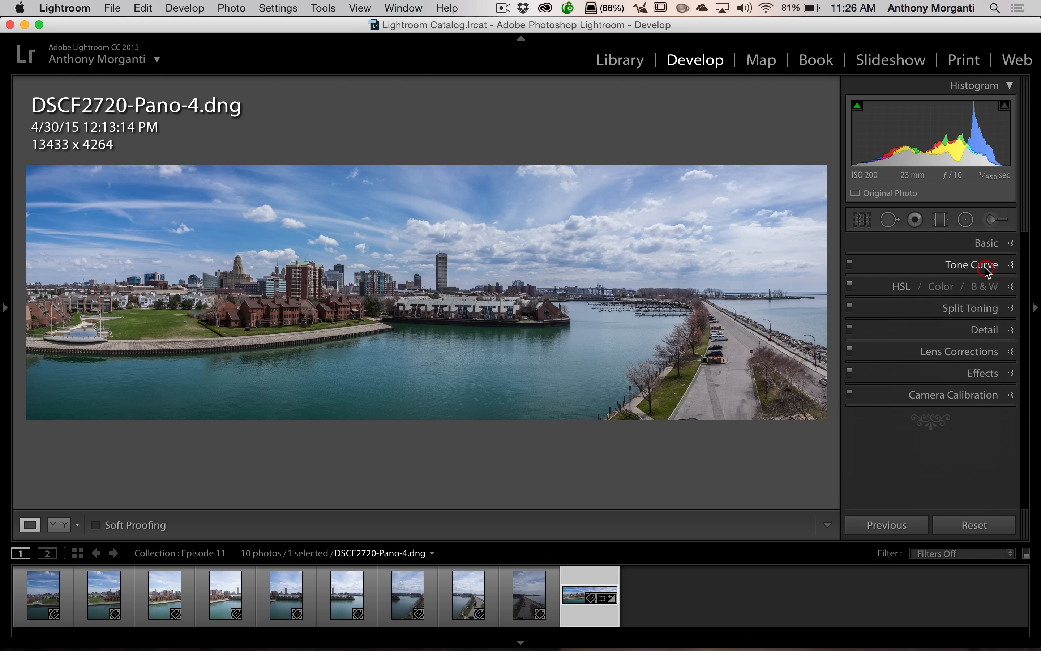
click(987, 243)
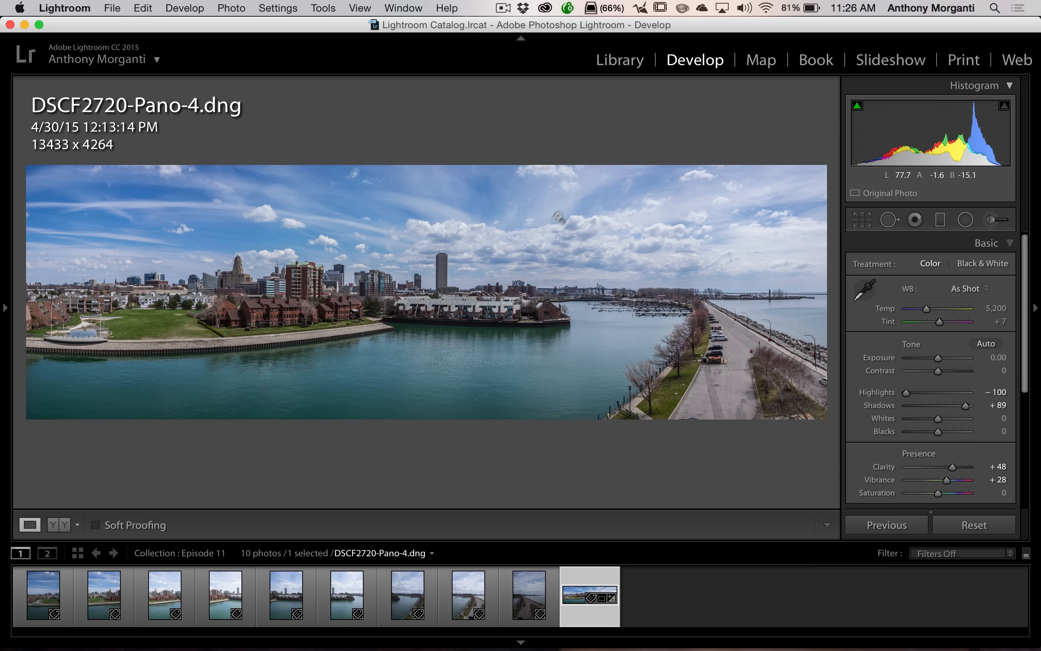
Step: Draw a graduated filter with only Exposure at -0.80 diagonally from the sky's upper-right corner down to the water
click(939, 221)
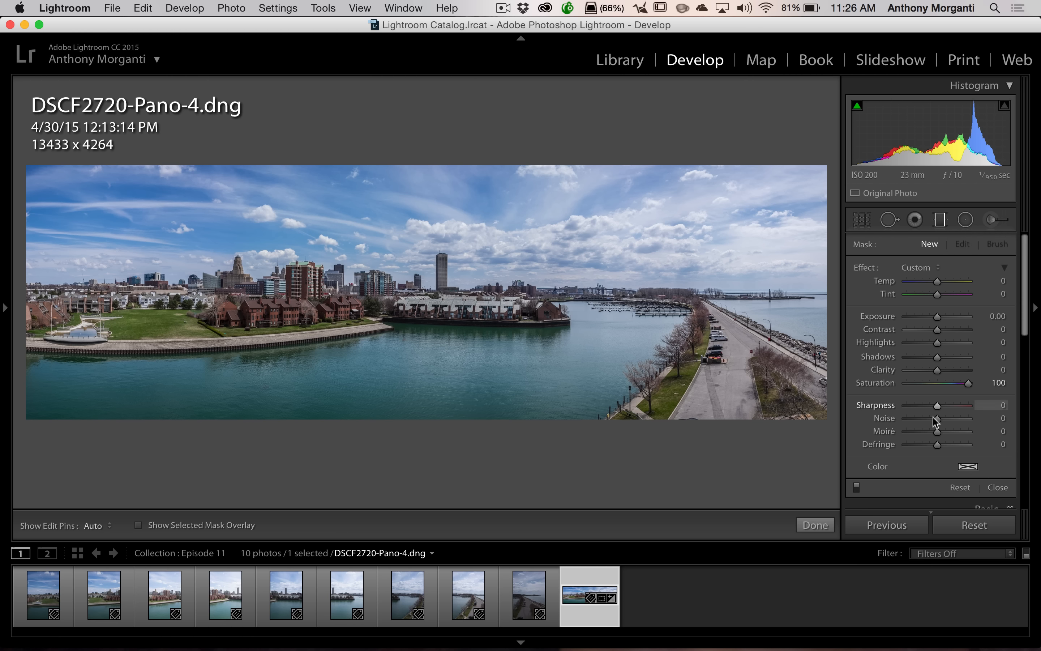
double_click(859, 269)
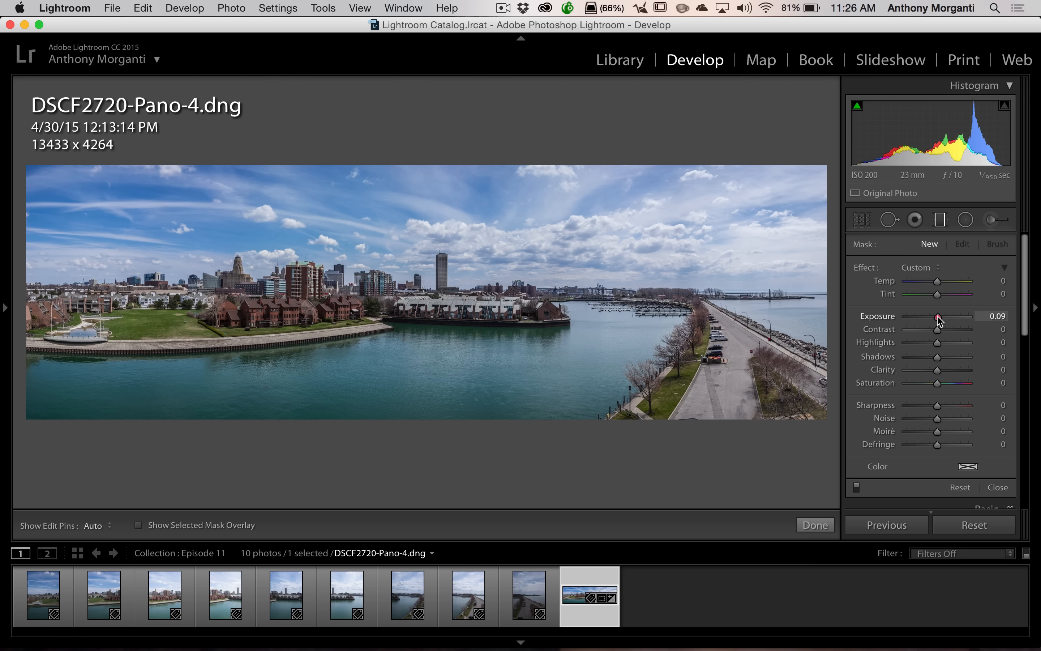
drag(937, 316, 932, 320)
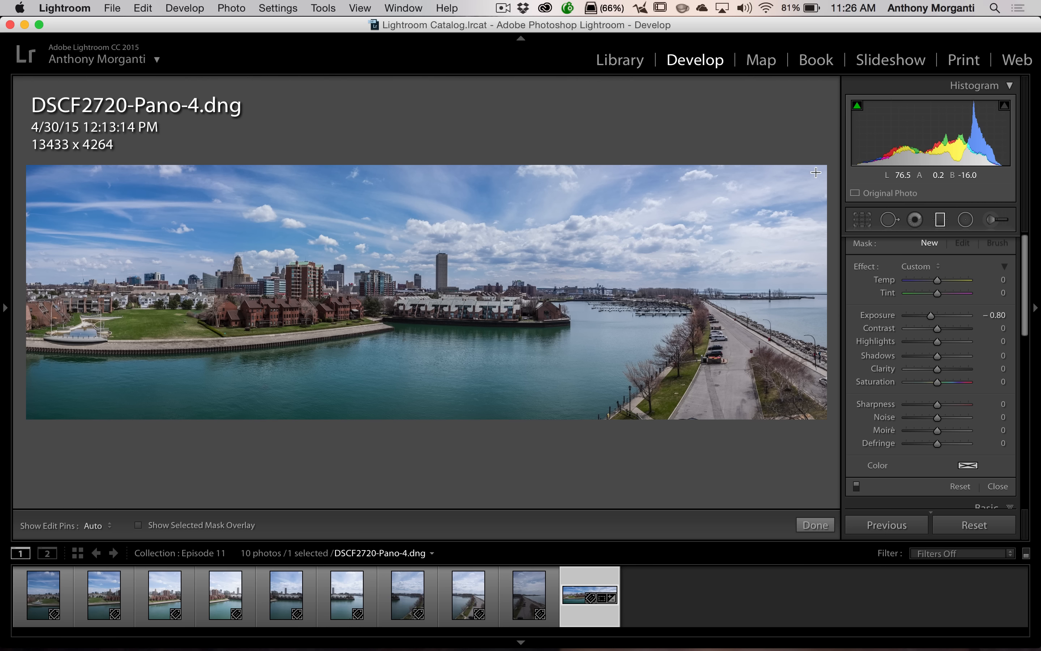
drag(816, 175, 624, 379)
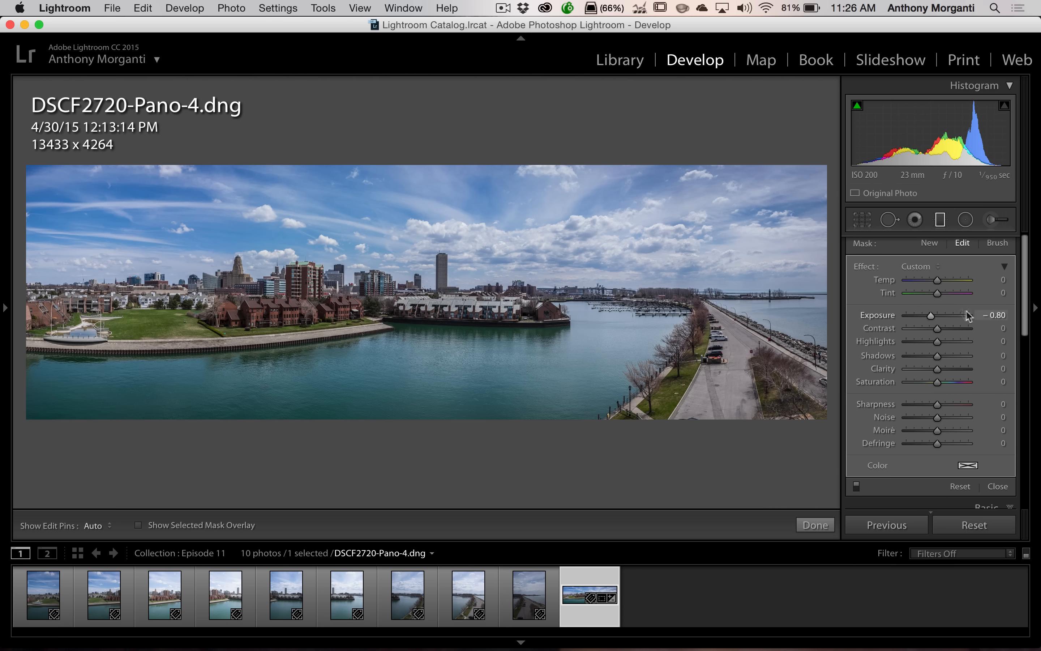
Step: Set the graduated filter's Exposure to -0.90, raise its Saturation slightly and finish the filter
drag(932, 316, 932, 317)
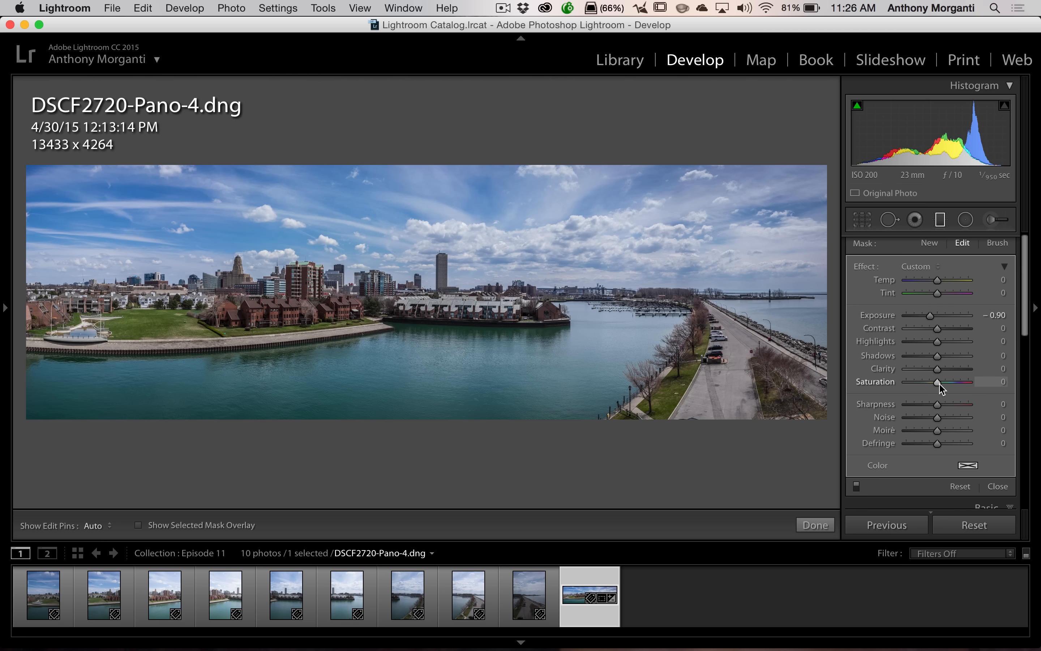
drag(939, 384, 941, 386)
drag(943, 381, 944, 382)
click(940, 221)
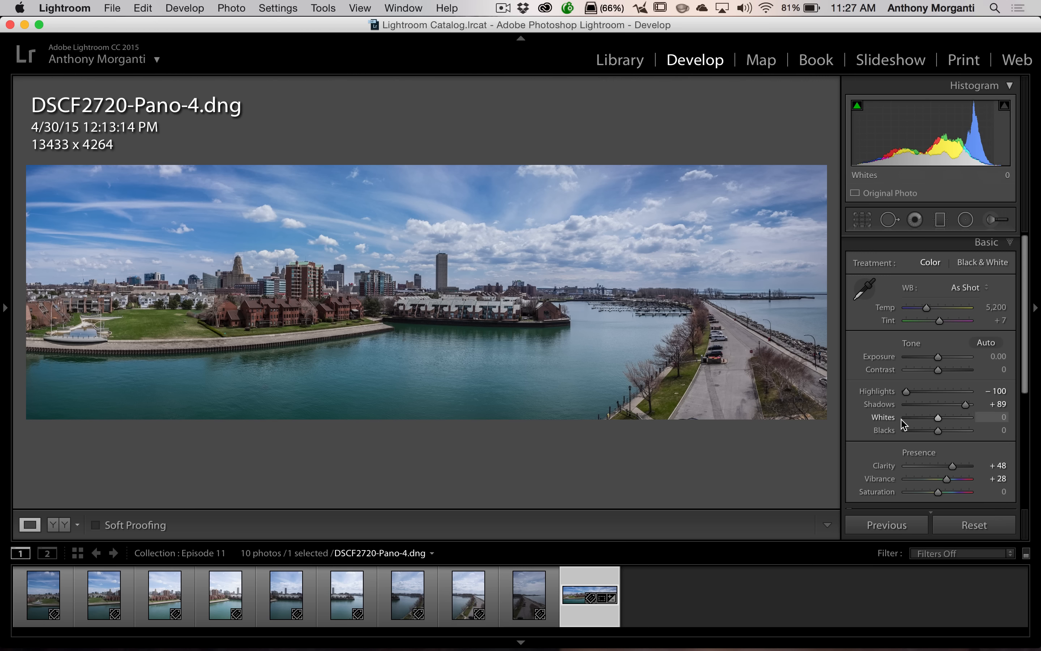
Step: Auto-adjust Whites to +53 and set Blacks to -50 using the clipping preview
key(shift)
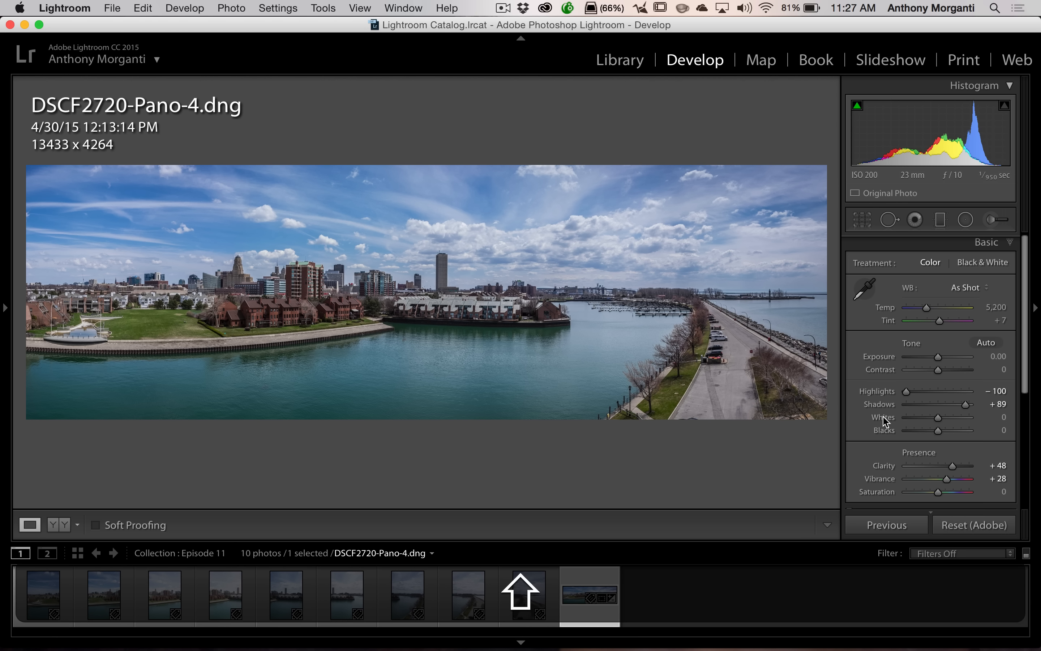
shift+double_click(882, 418)
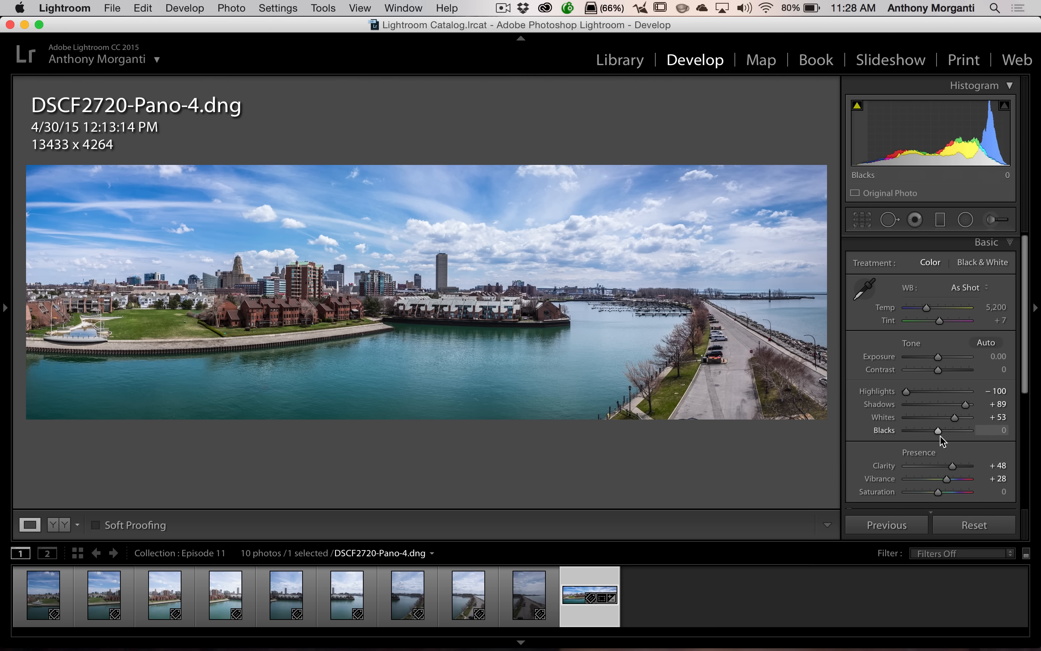
key(alt)
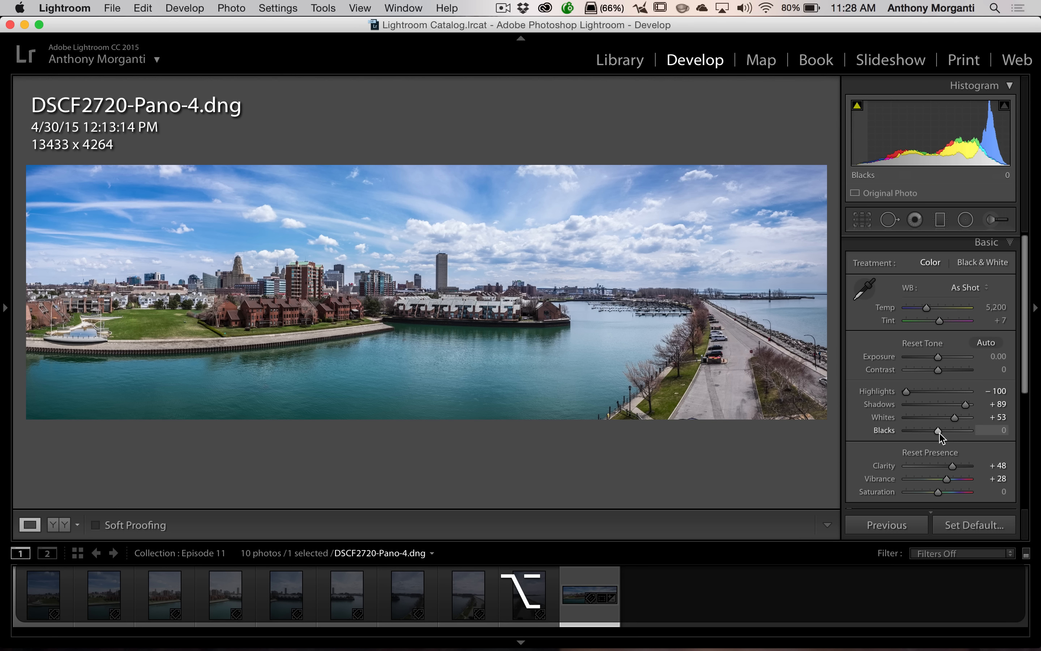
drag(939, 433, 922, 435)
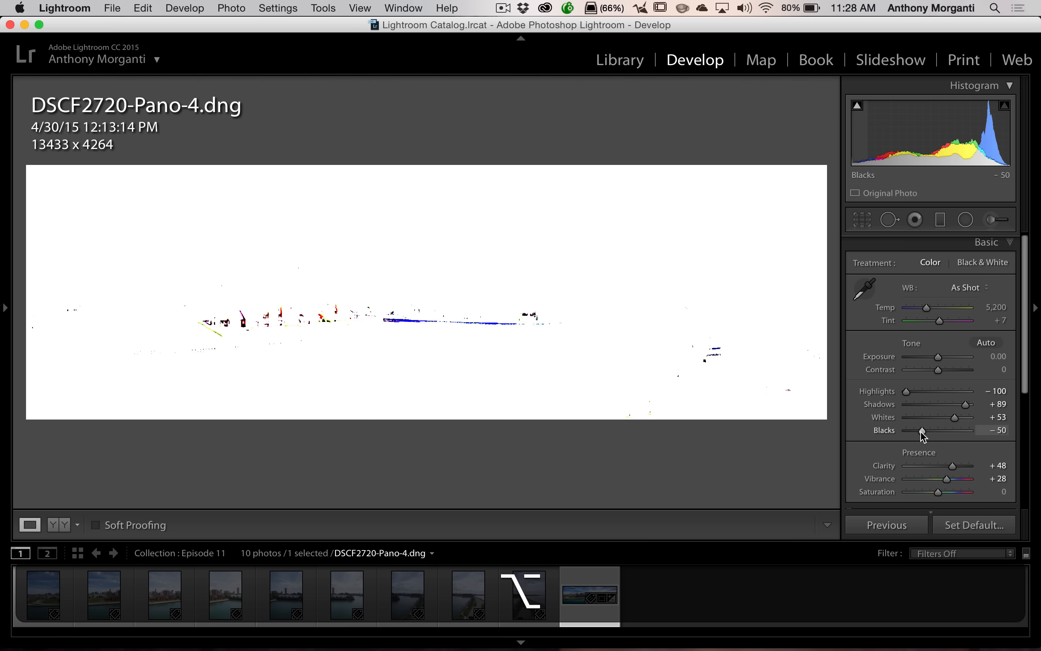
drag(921, 435, 921, 436)
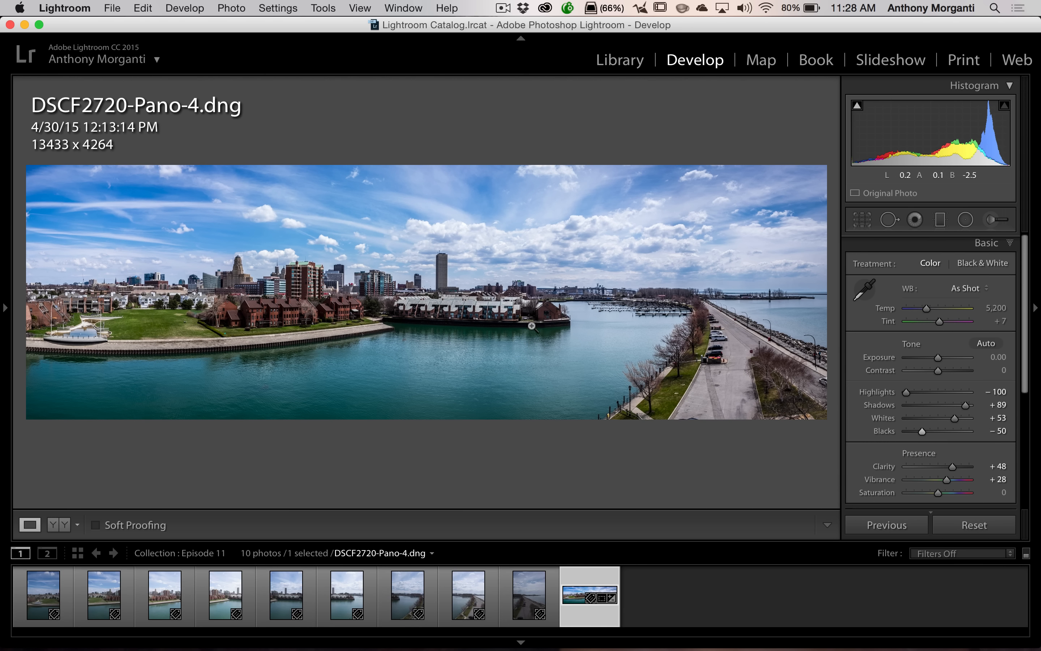
Step: Examine the dark areas of the waterfront up close, then set Blacks to -35 and Shadows to +100
click(452, 301)
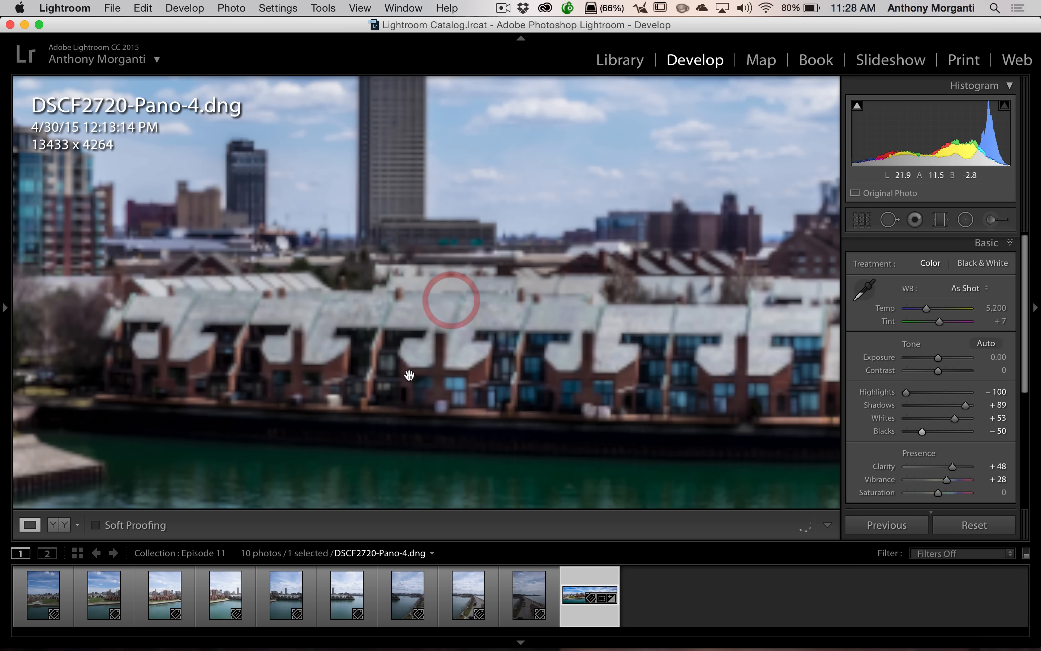
drag(284, 319, 686, 208)
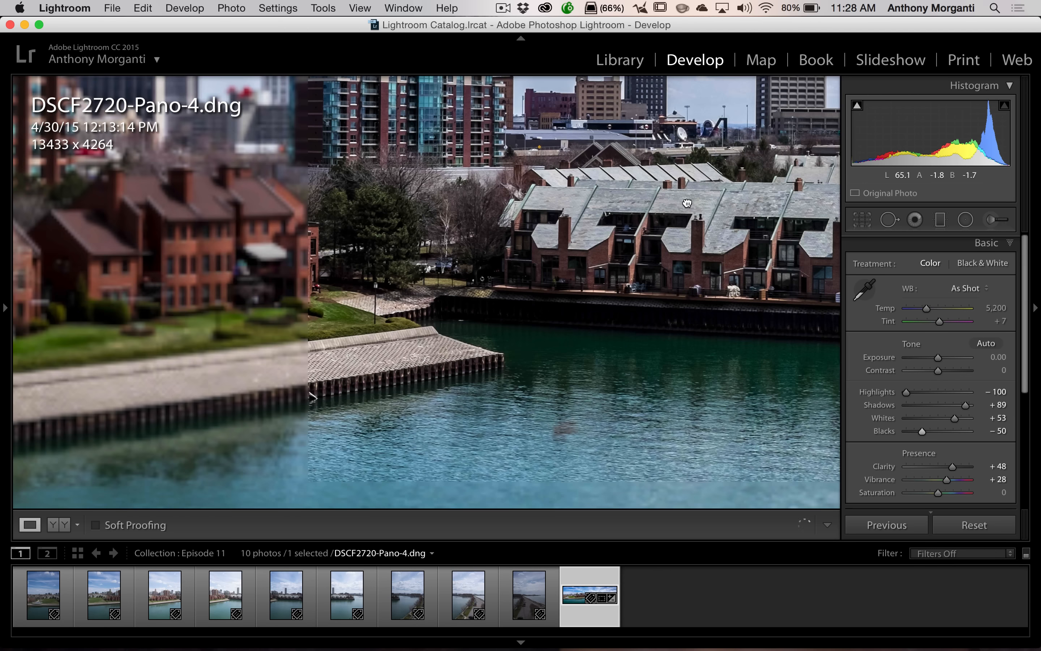
drag(306, 262, 491, 225)
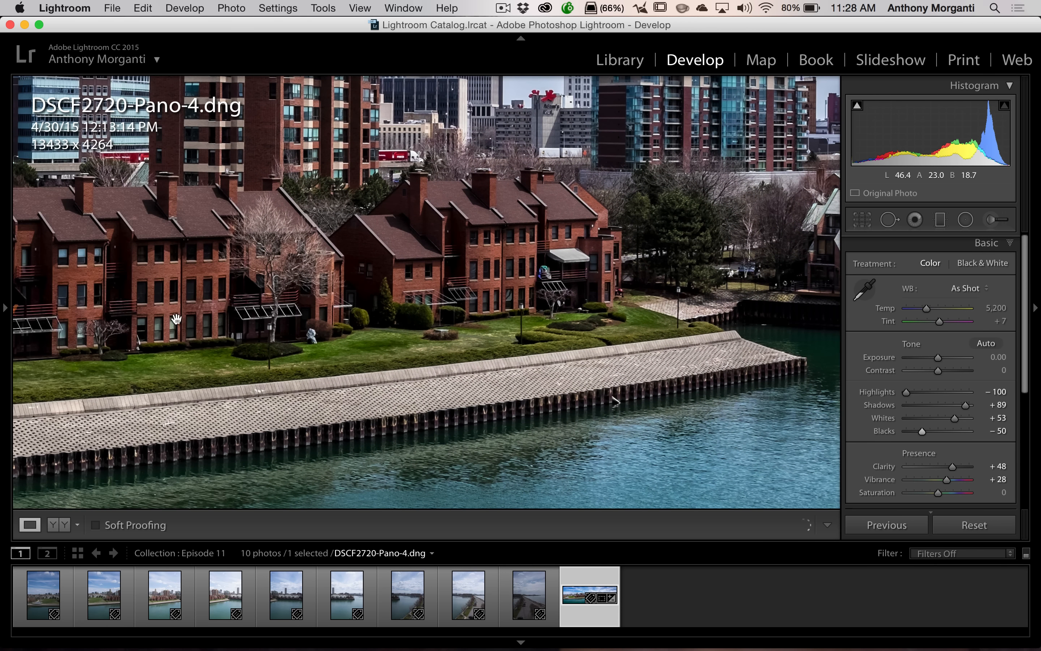
drag(663, 279, 661, 427)
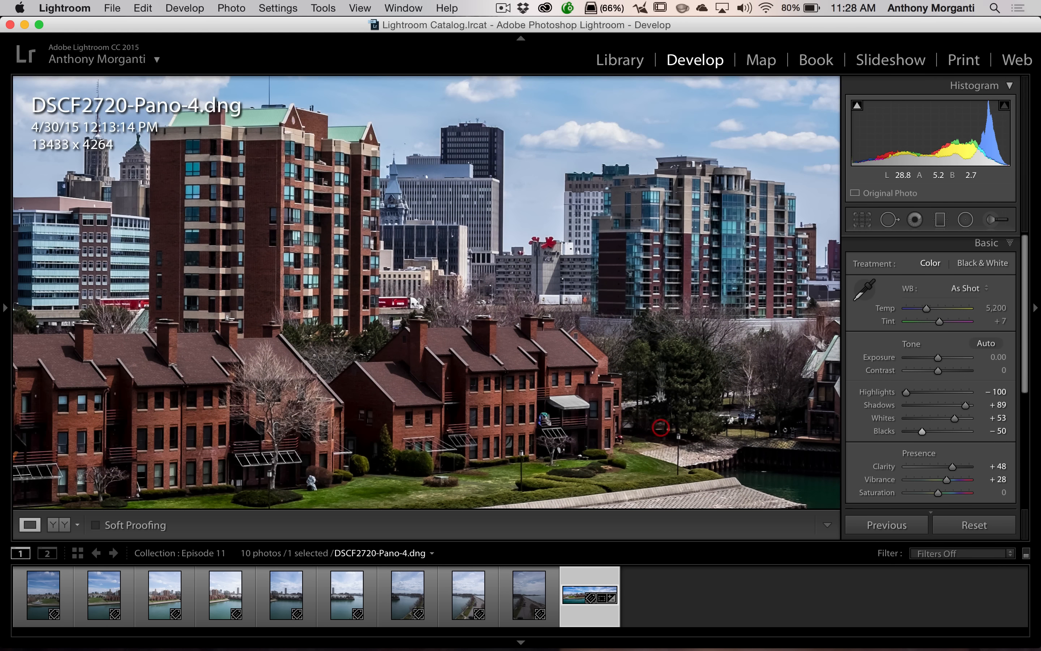
click(647, 258)
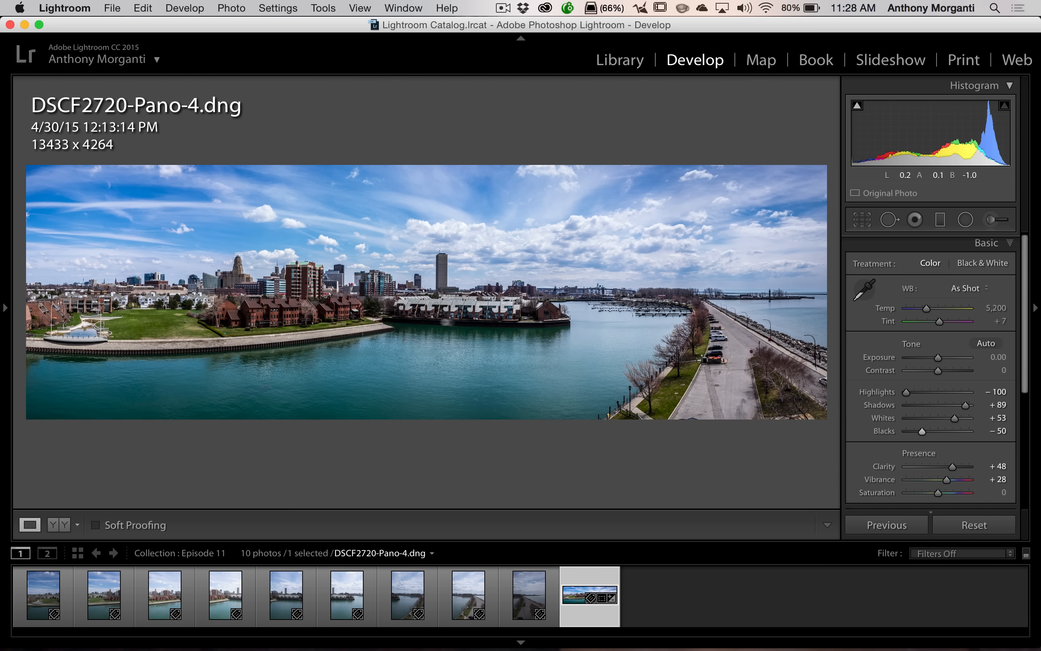
click(520, 330)
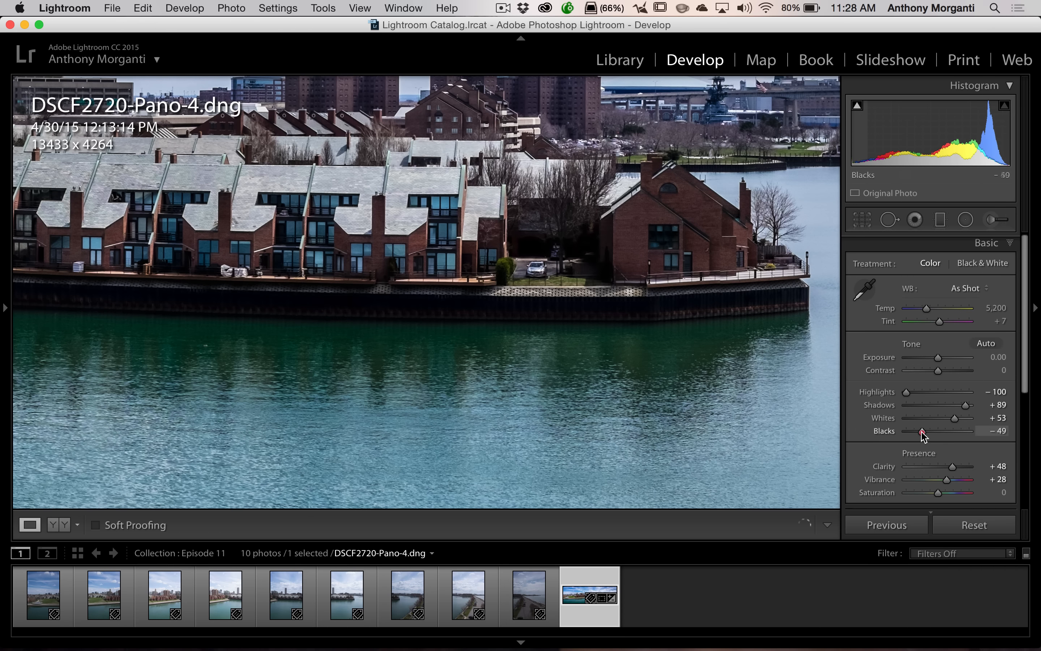
drag(922, 432, 926, 435)
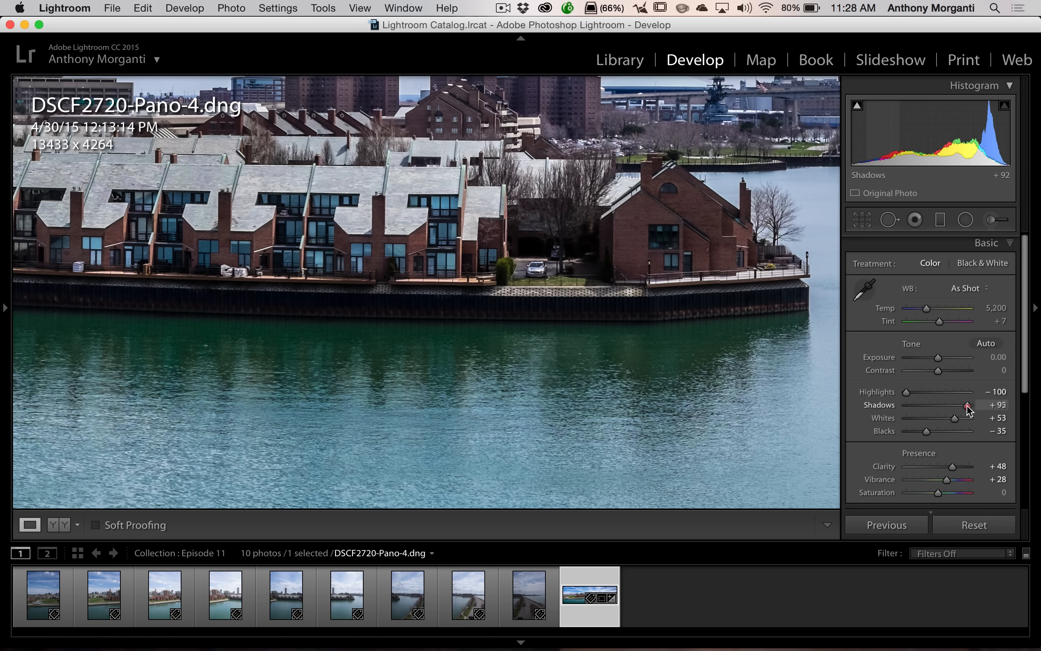
drag(967, 409, 970, 409)
click(468, 304)
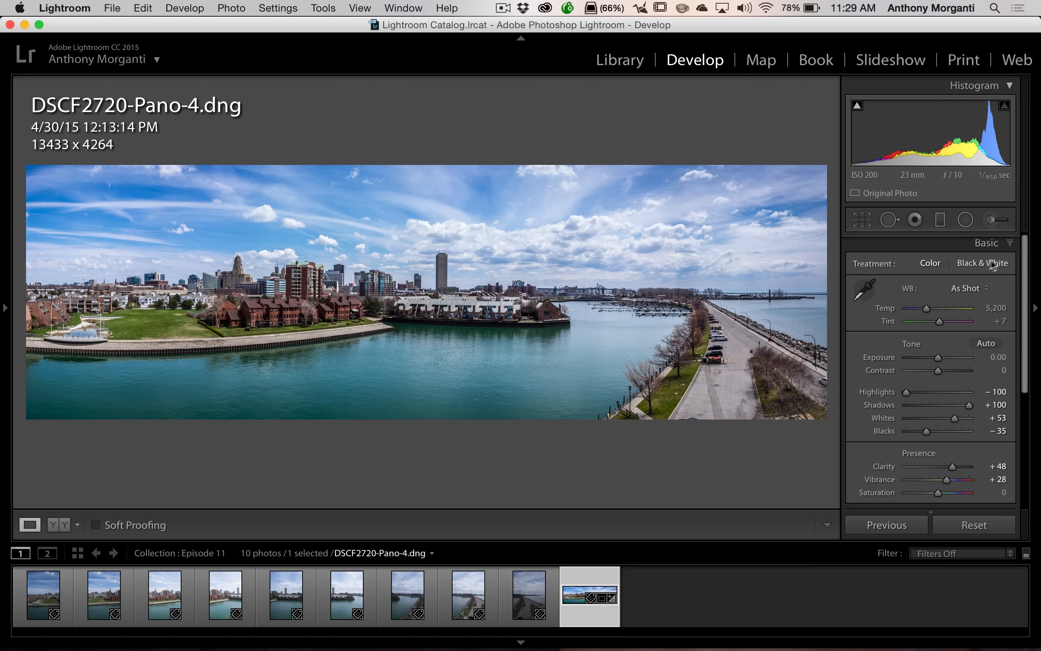
click(987, 244)
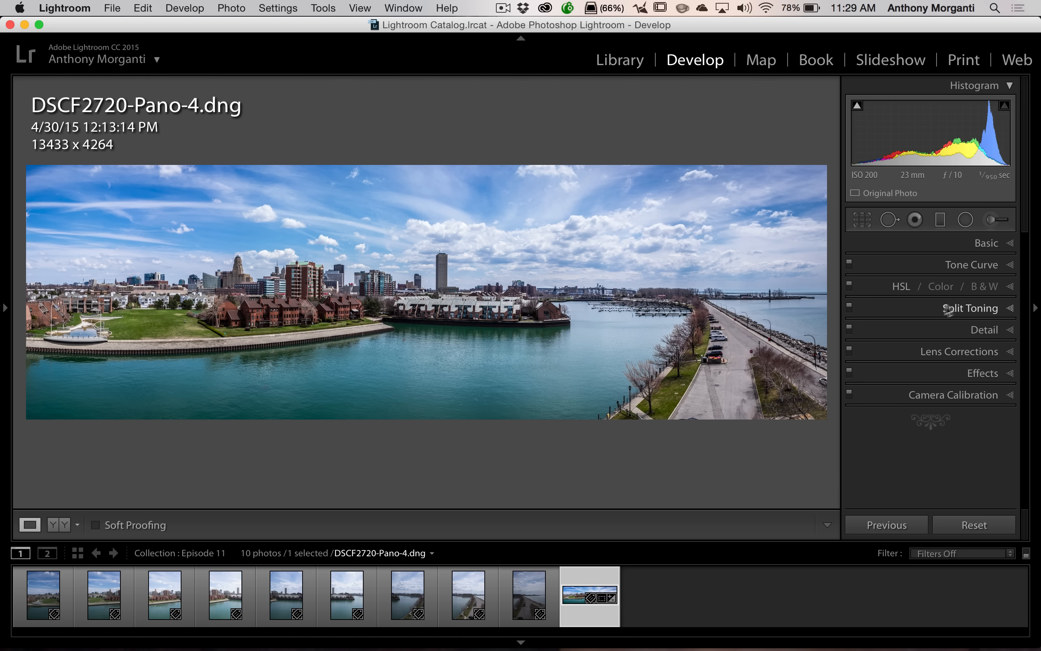
Step: In the HSL adjustments, raise Blue Saturation to +10 and slightly lower Blue Luminance
click(1009, 286)
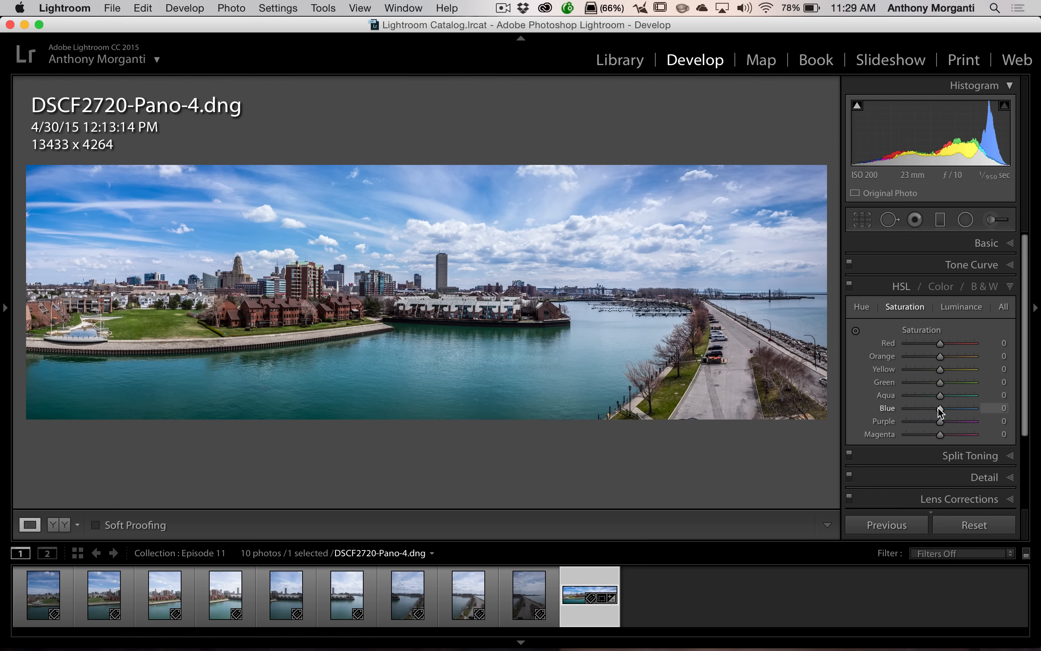
drag(939, 408, 942, 413)
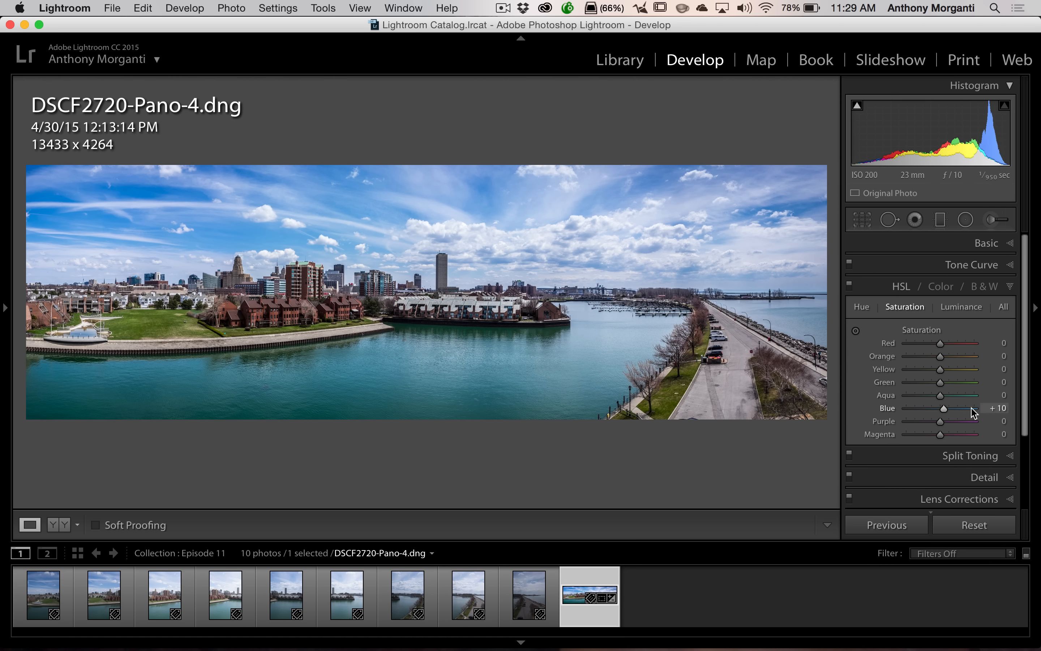
click(949, 309)
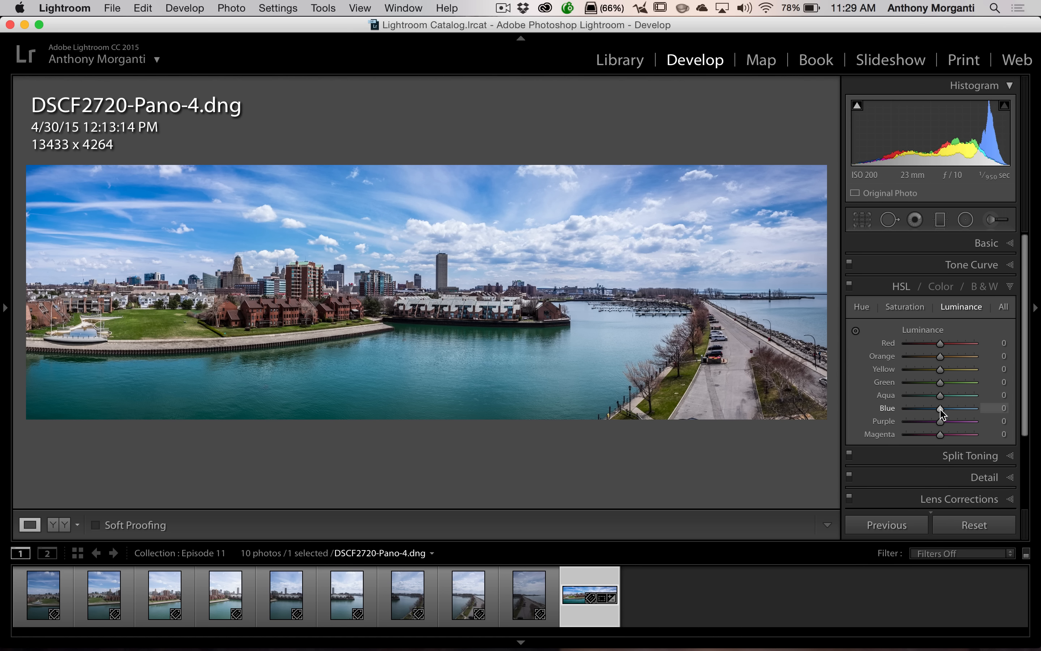
mouse_move(940, 408)
mouse_down()
mouse_move(919, 409)
mouse_move(936, 407)
mouse_up()
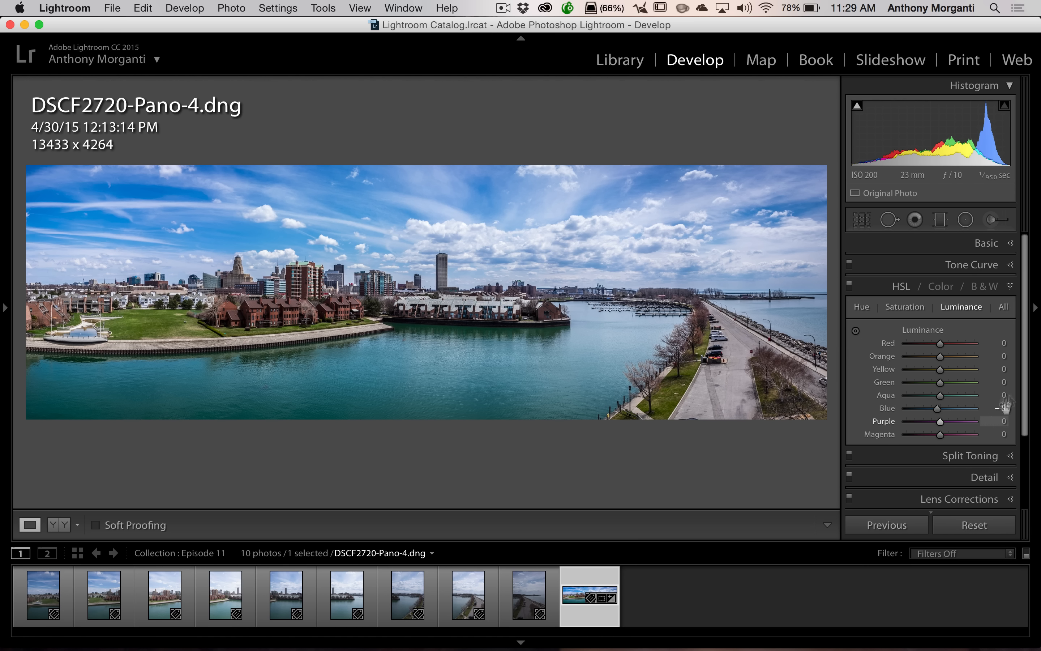
click(1007, 289)
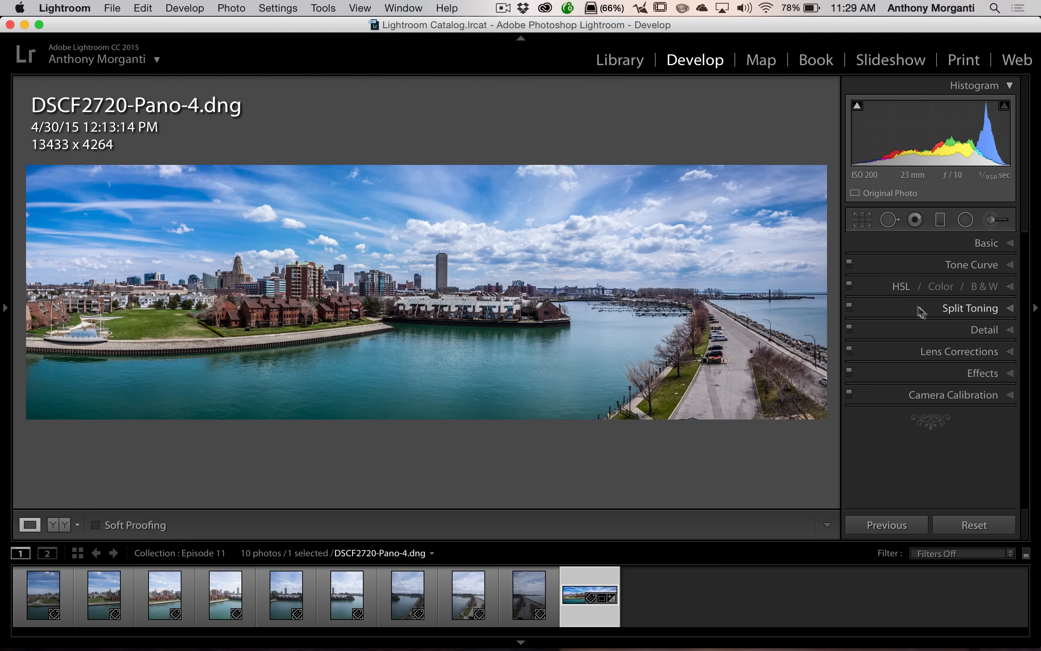
Step: View the brick townhouses up close, aim the Detail preview at them, and collapse that preview to leave the sharpening controls
click(979, 330)
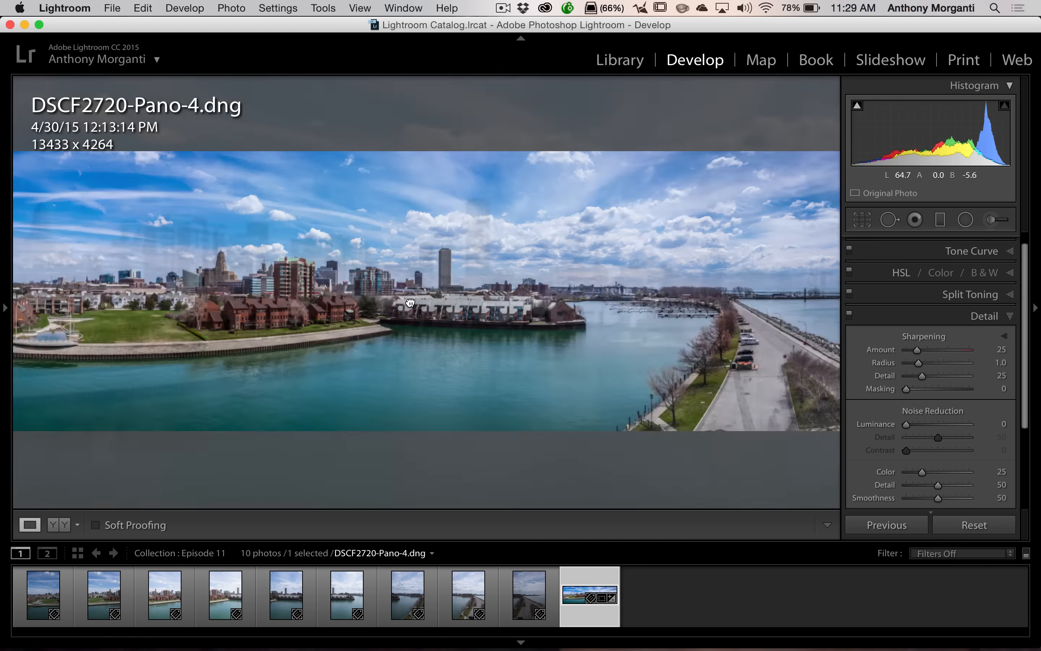
click(410, 302)
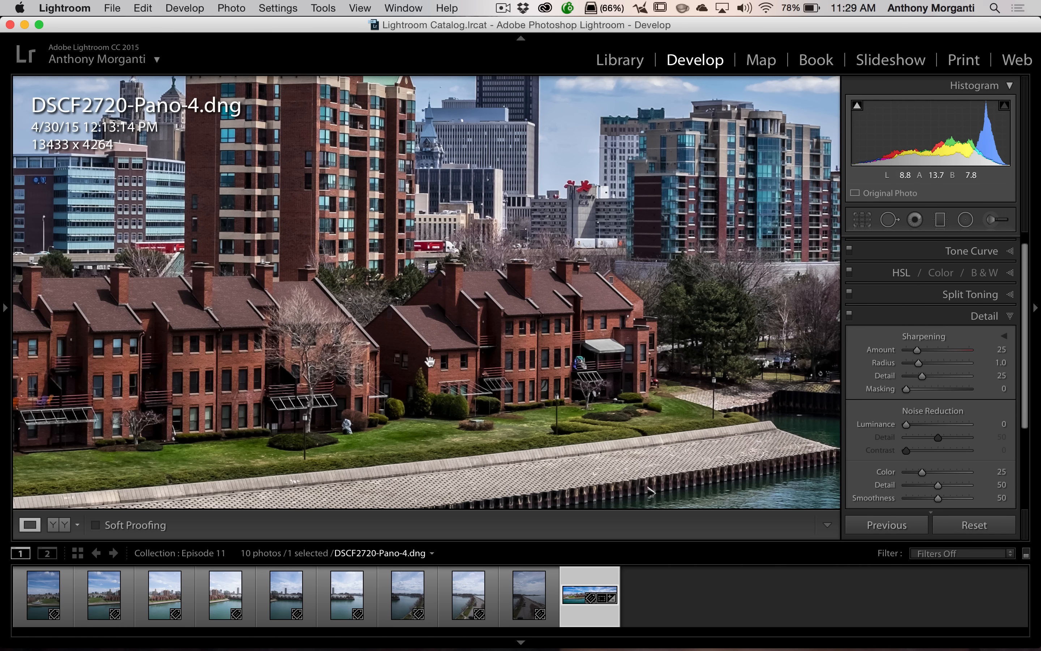
click(1004, 336)
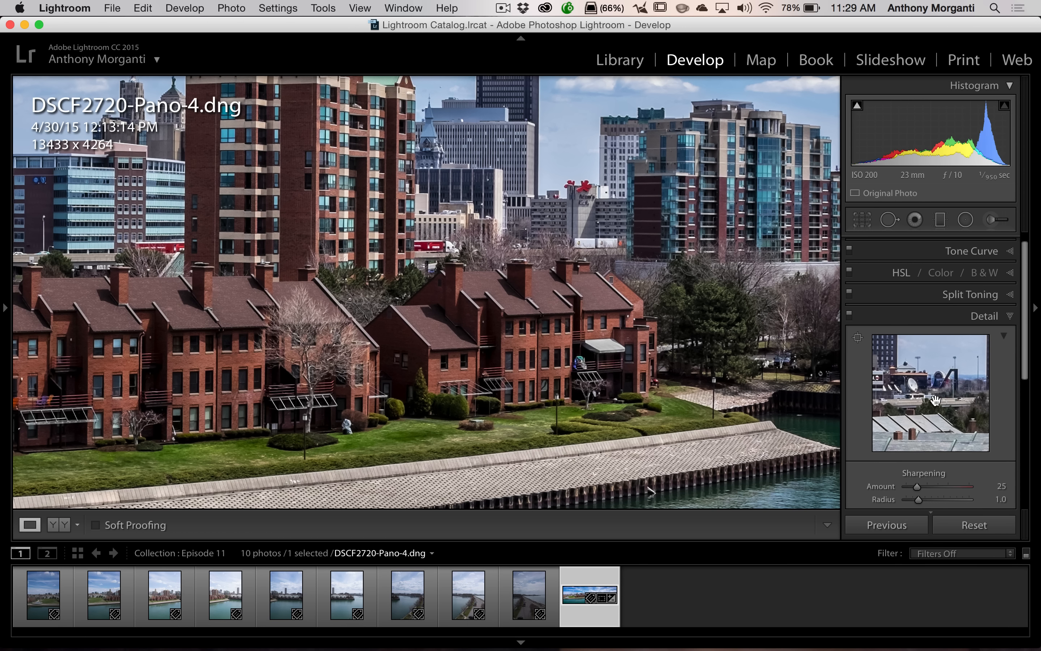
click(857, 339)
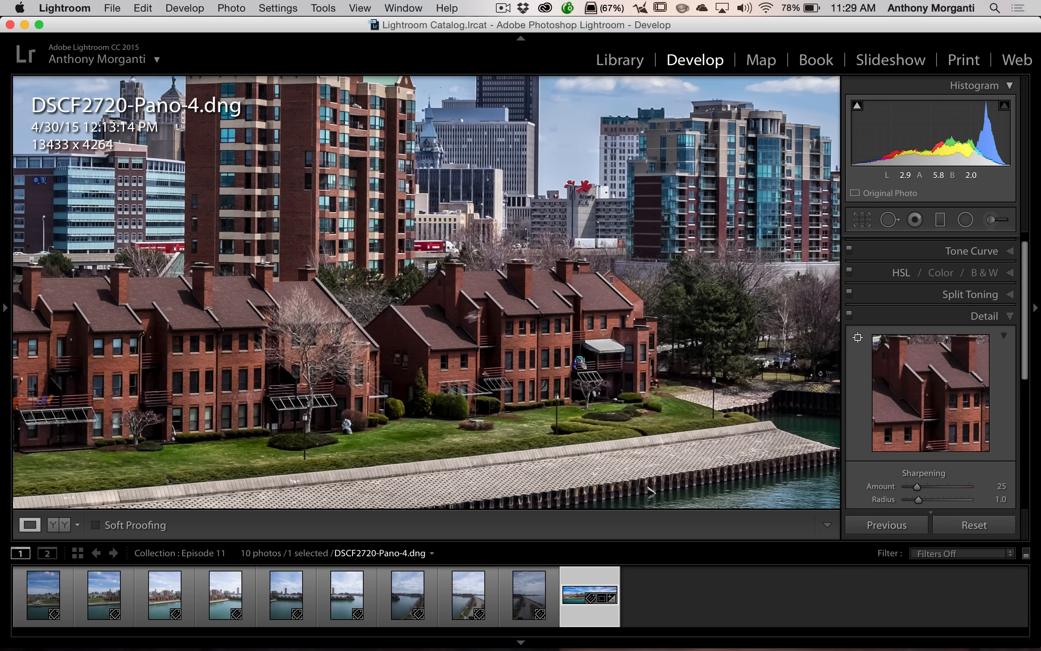
click(512, 337)
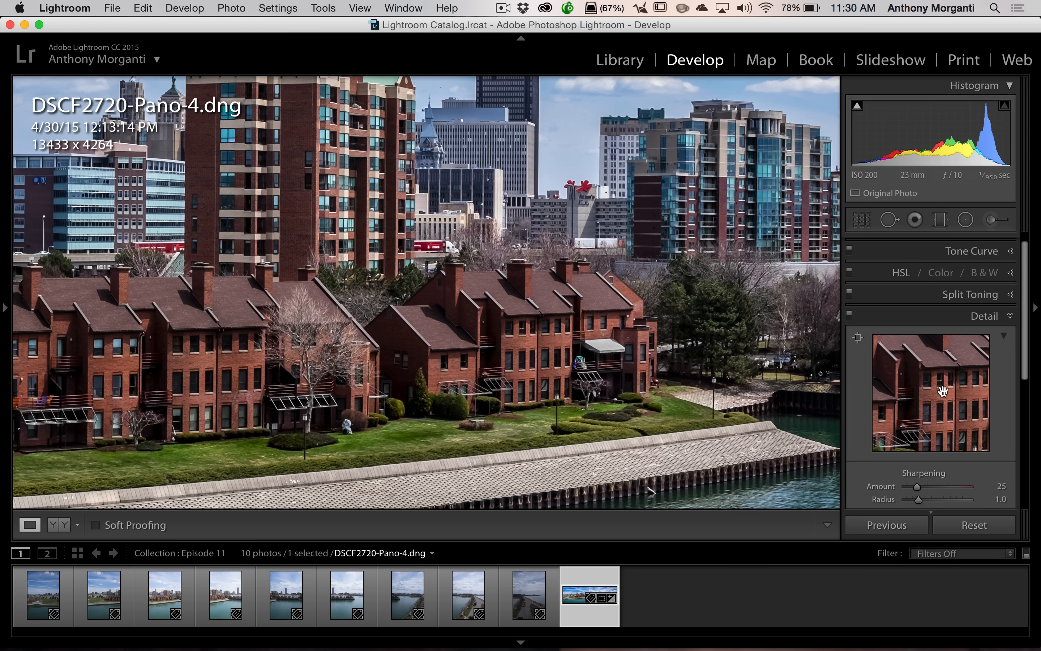
click(992, 316)
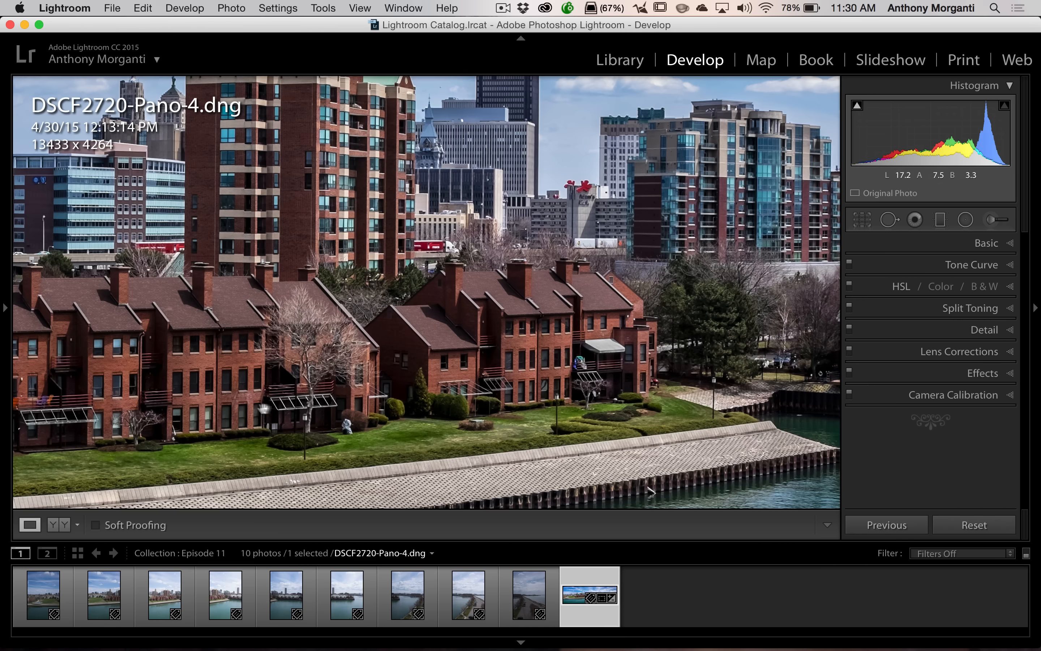
click(985, 330)
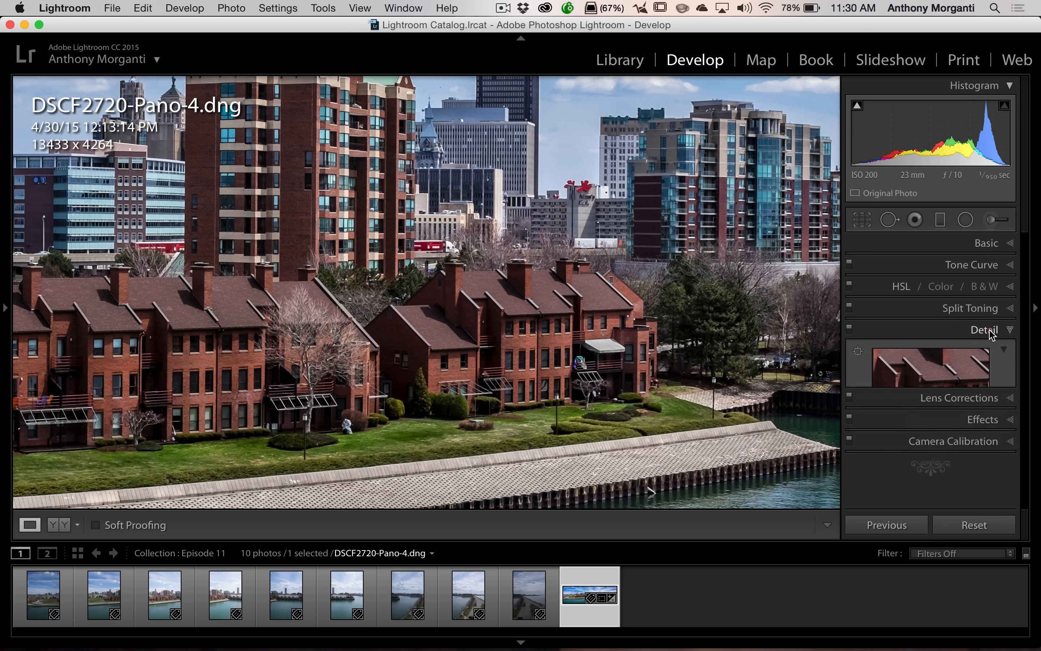
click(1003, 262)
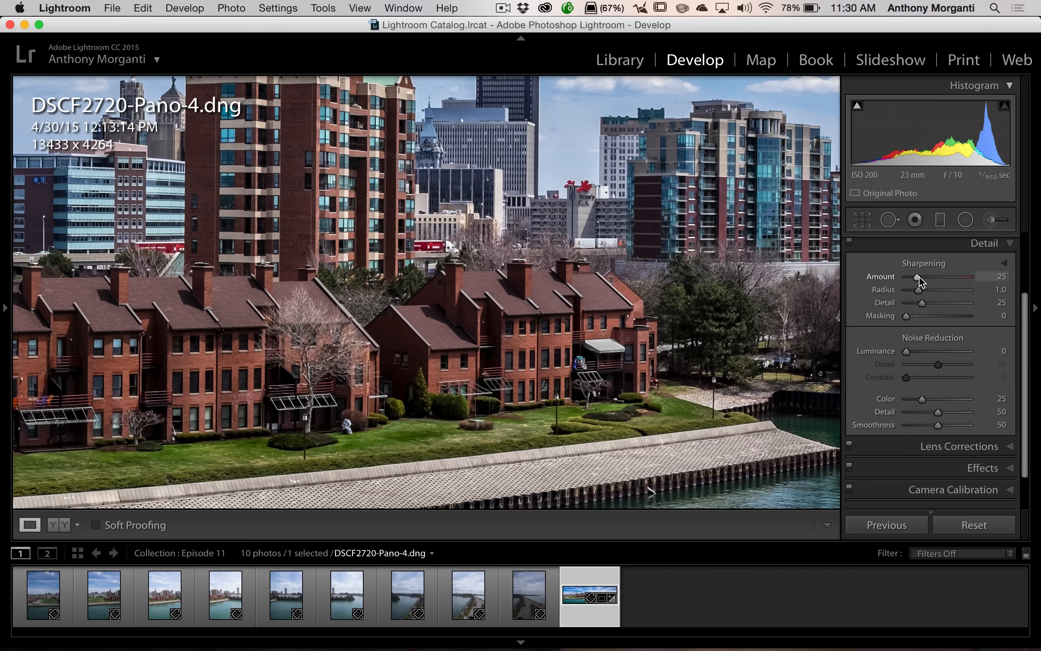
Step: Set the sharpening Amount to 45 and hide the module picker and filmstrip to enlarge the photo view
drag(922, 276, 924, 277)
drag(926, 278, 928, 277)
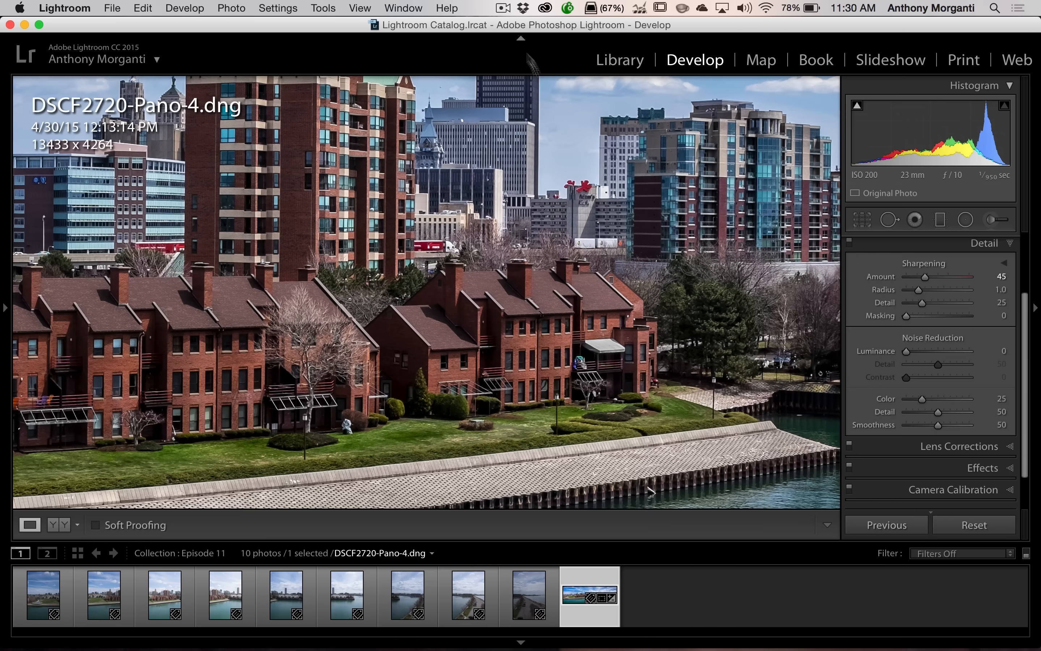
click(521, 38)
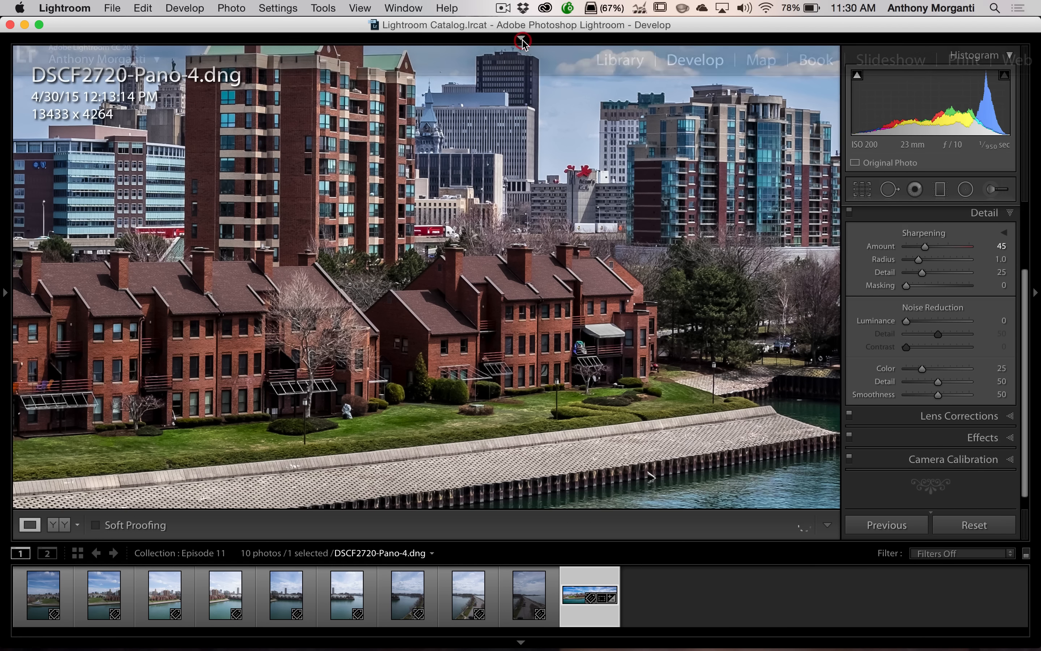
click(520, 642)
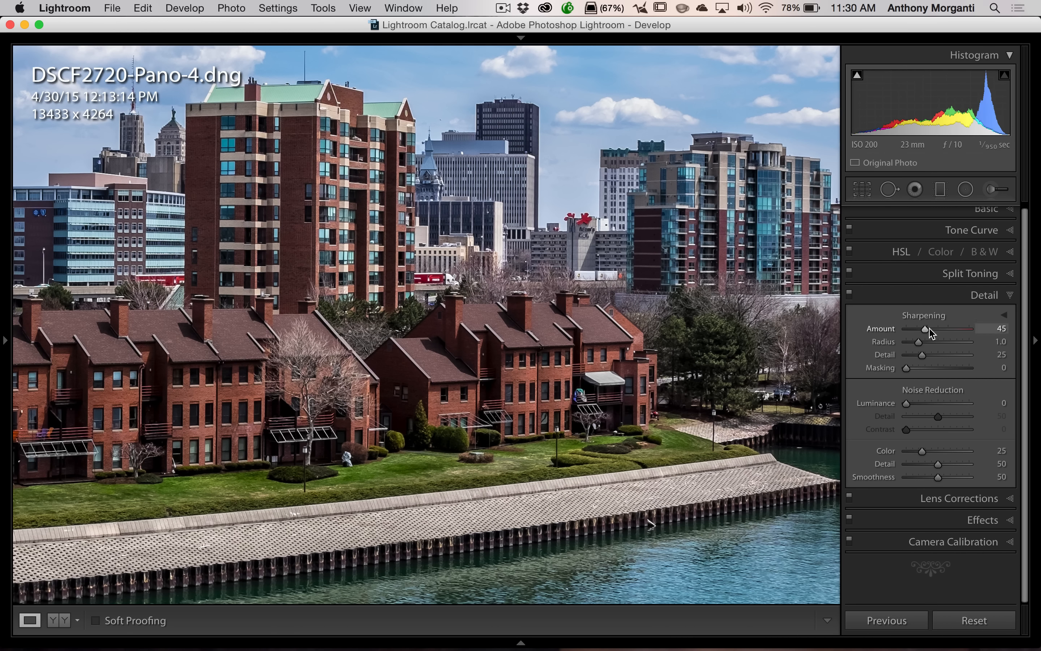
Step: Set the sharpening Amount to 70 while viewing the buildings up close
drag(928, 330, 930, 330)
key(Up)
key(Up)
key(Up)
key(Up)
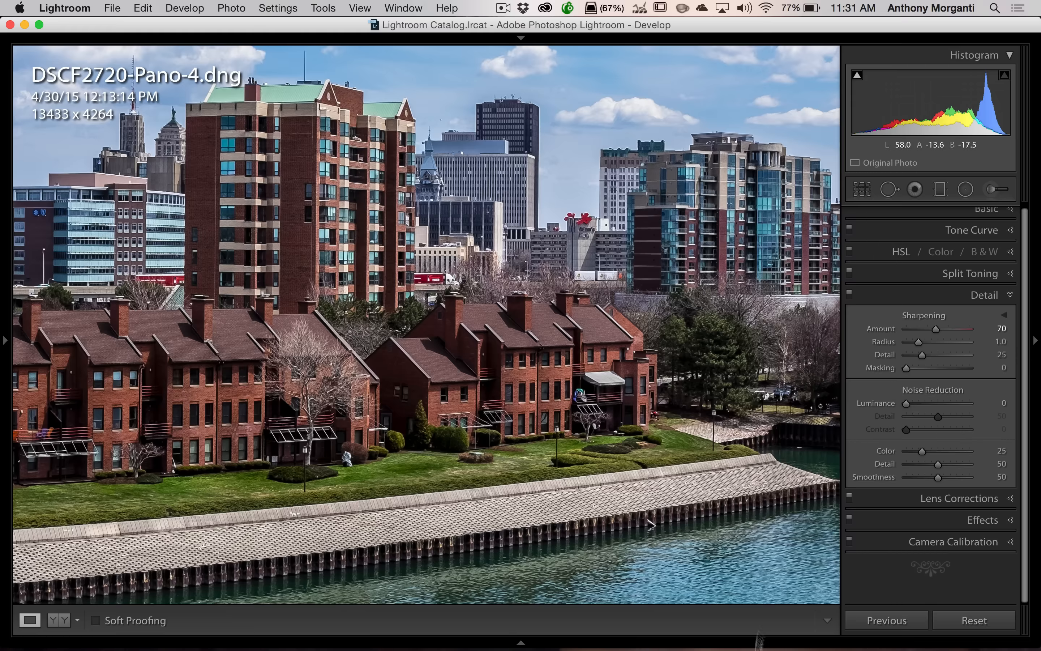
Step: Check the sharpened sky up close, then set the sharpening Masking to 48 using the black-and-white mask preview
scroll(945, 312, down, 1)
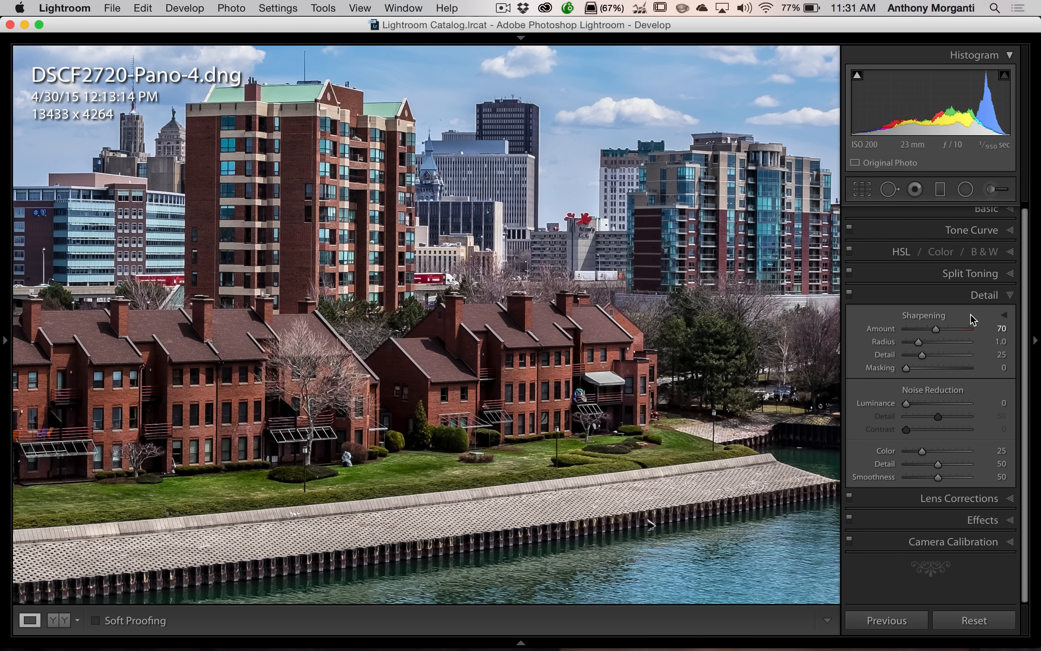
scroll(971, 314, down, 1)
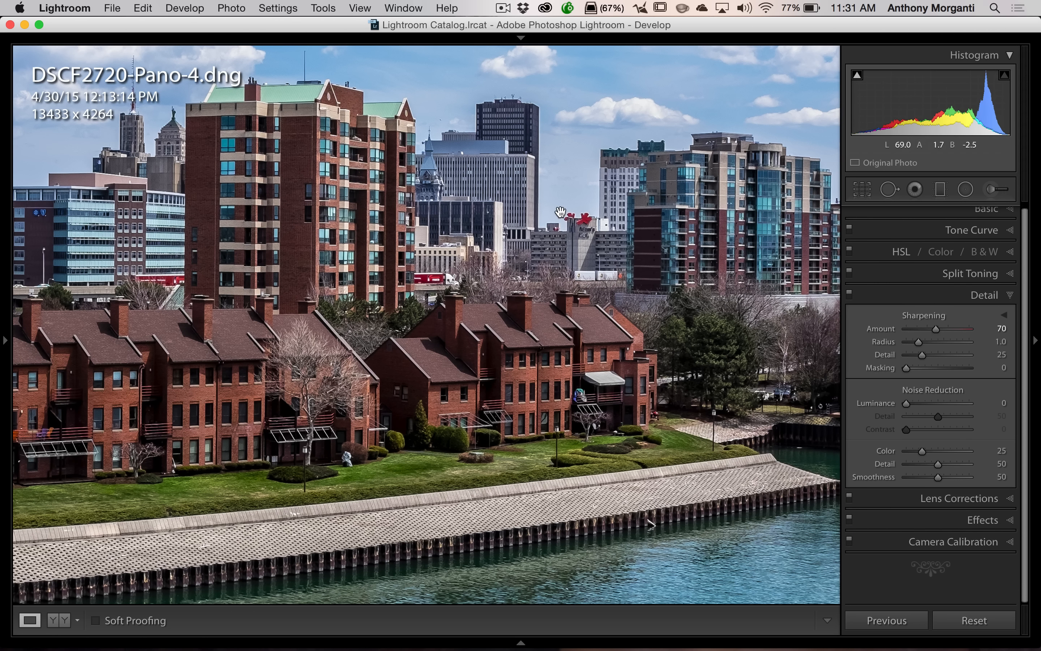
drag(583, 228, 590, 359)
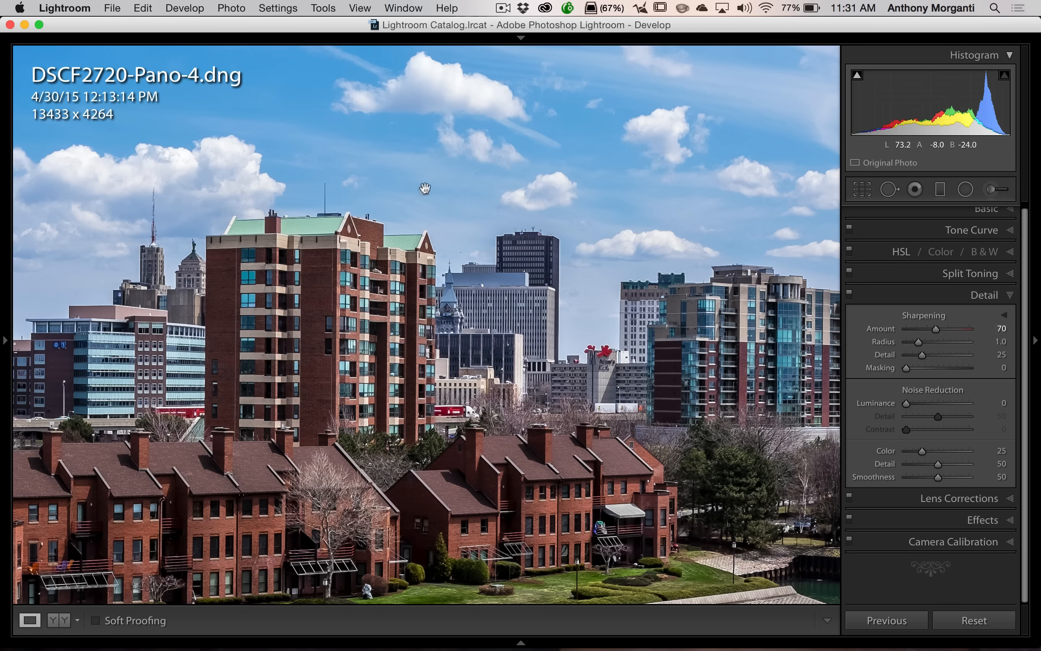
click(458, 183)
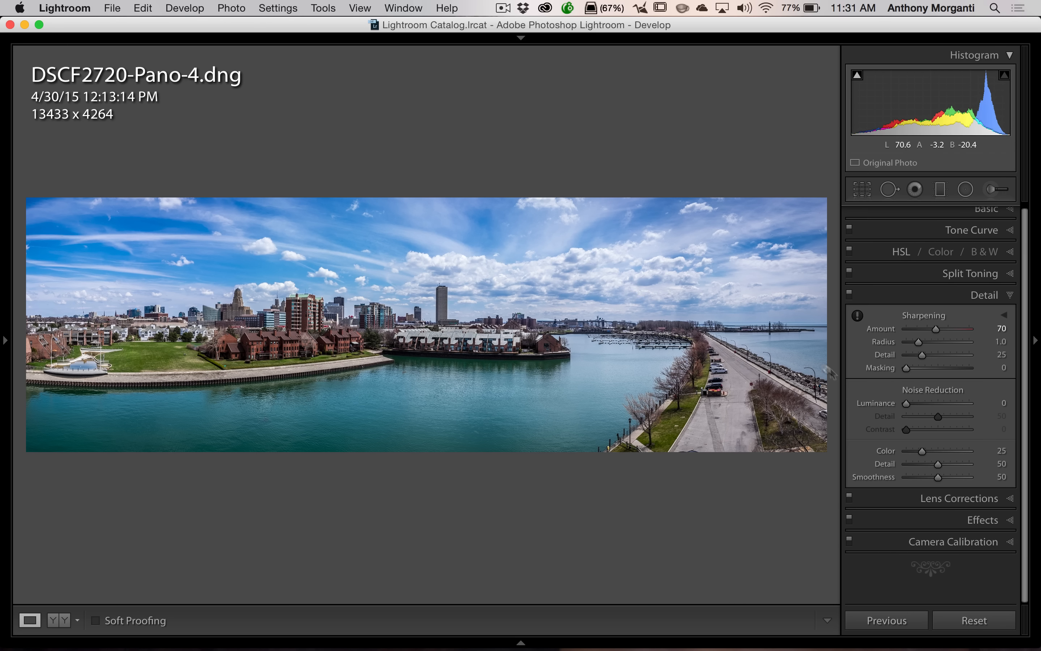
key(alt)
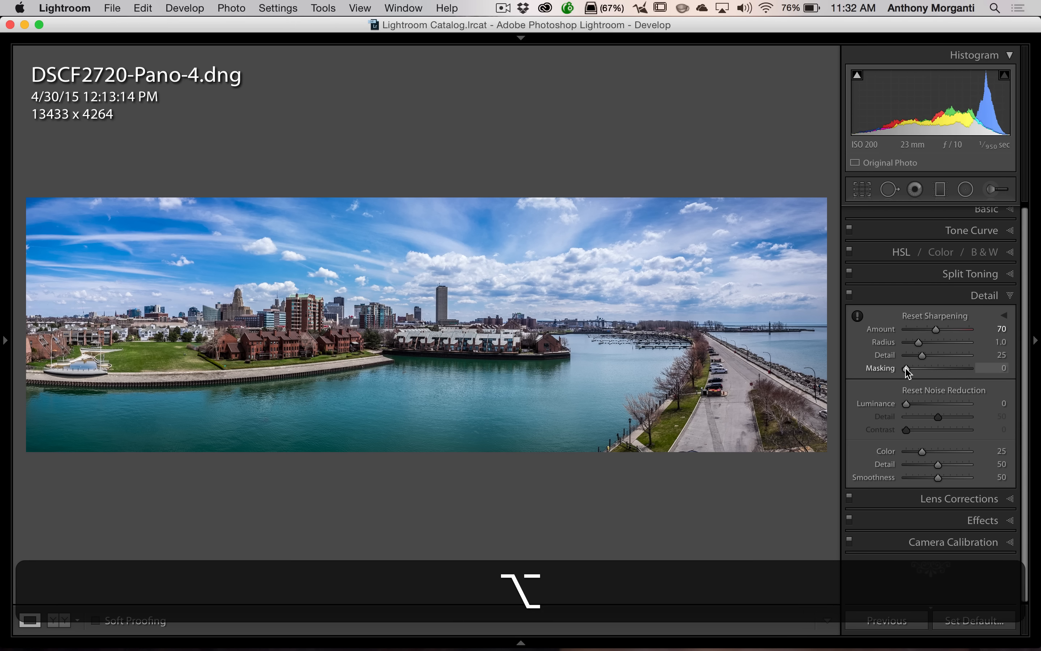
drag(905, 368, 937, 368)
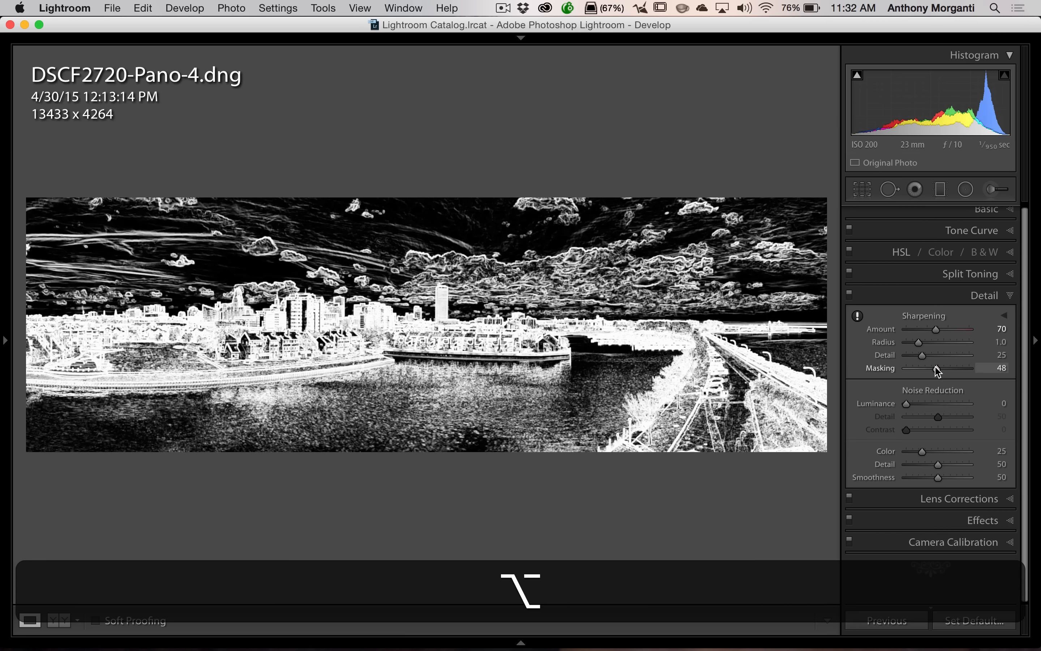
drag(937, 368, 936, 369)
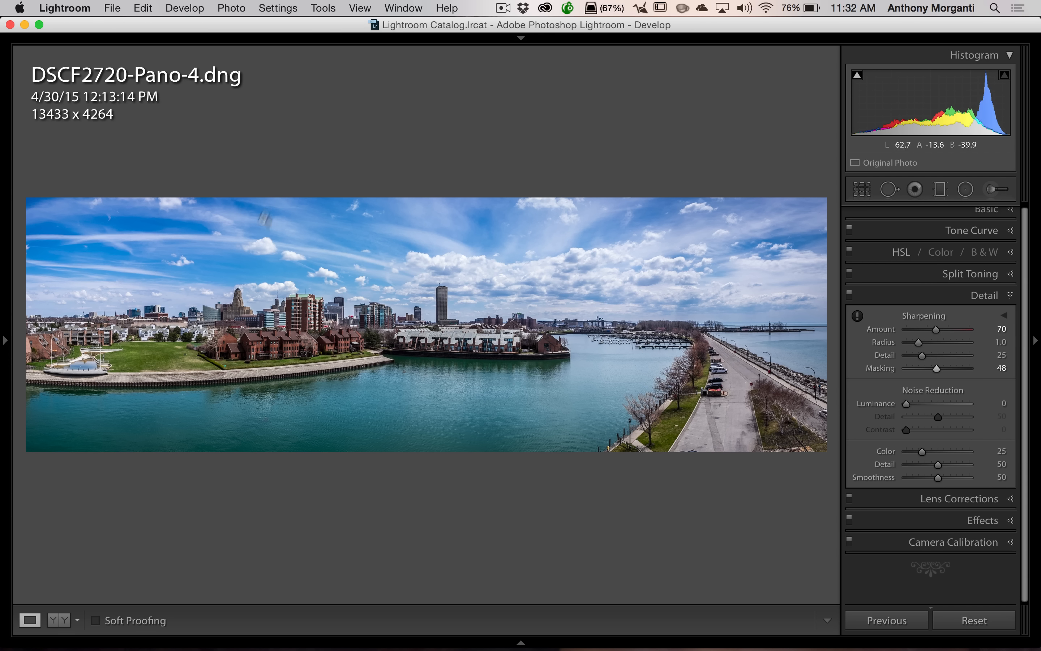
Step: Set the noise reduction Luminance to 40 while viewing the clouds up close, and return to the full panorama
click(464, 258)
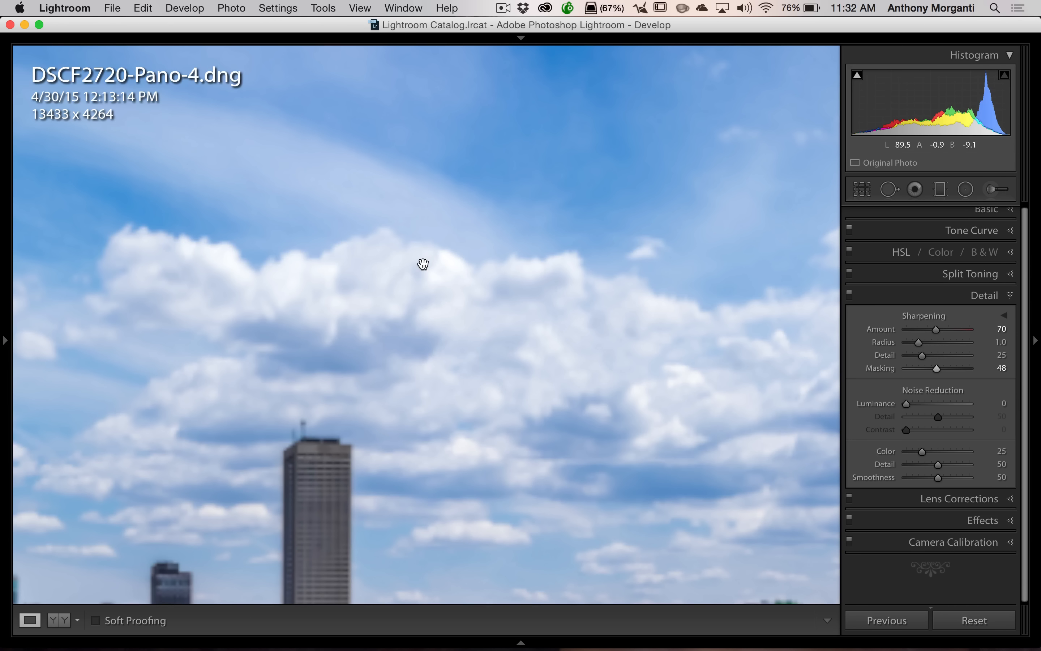
drag(487, 223, 662, 235)
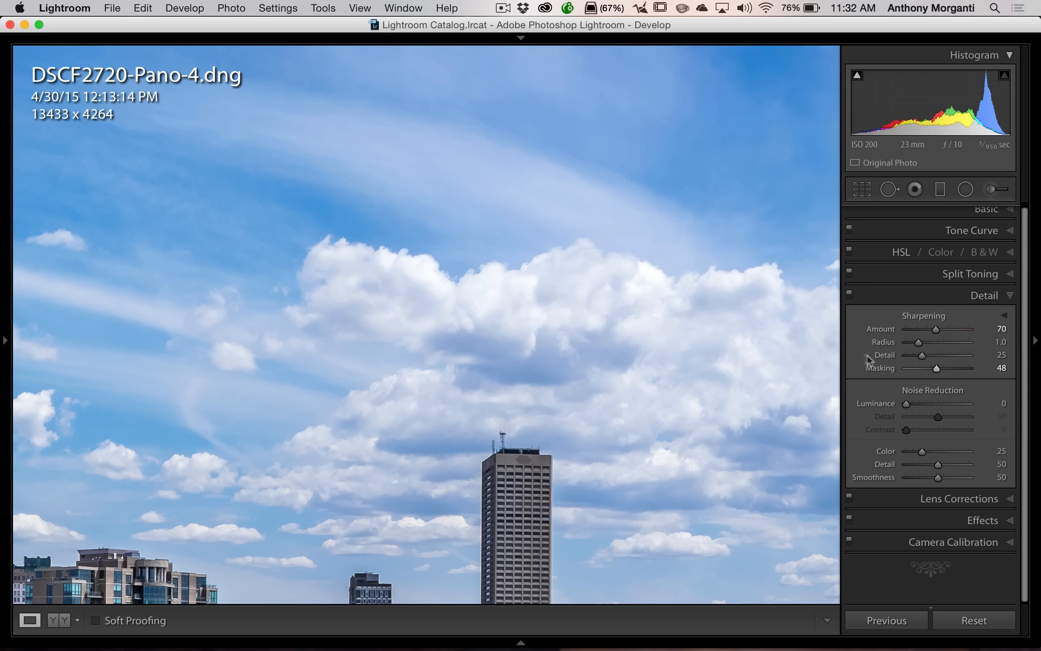
drag(906, 403, 932, 407)
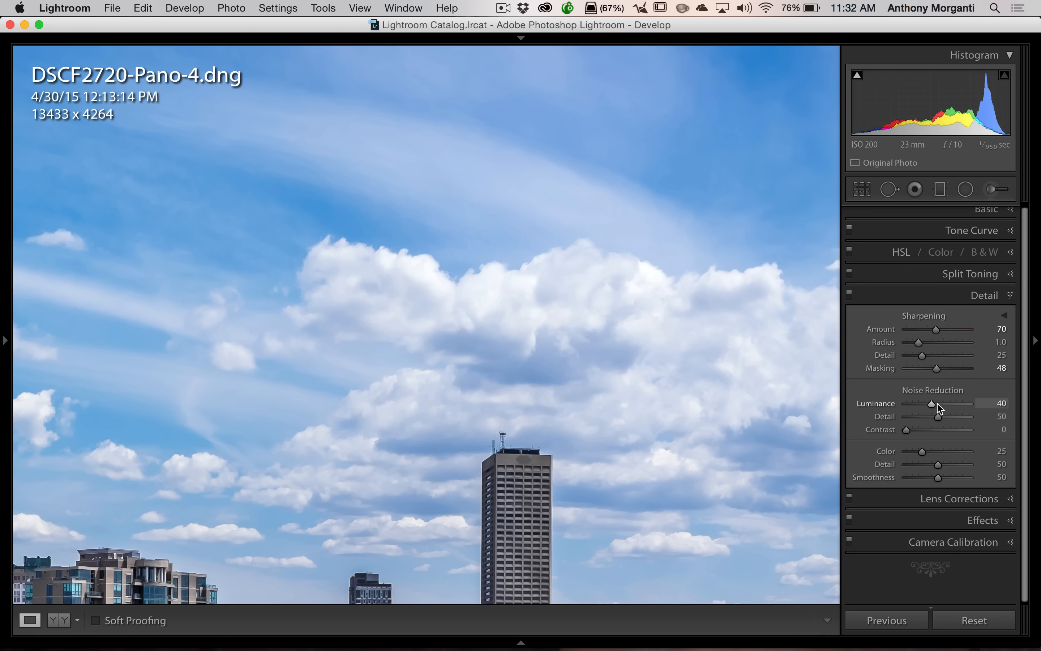
click(430, 306)
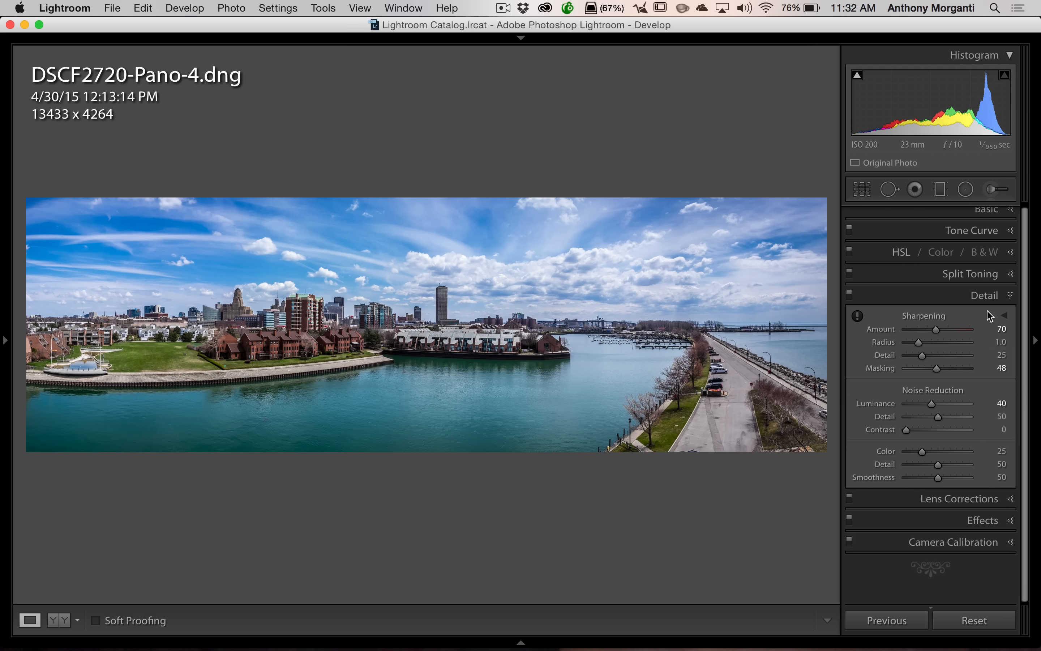
click(990, 297)
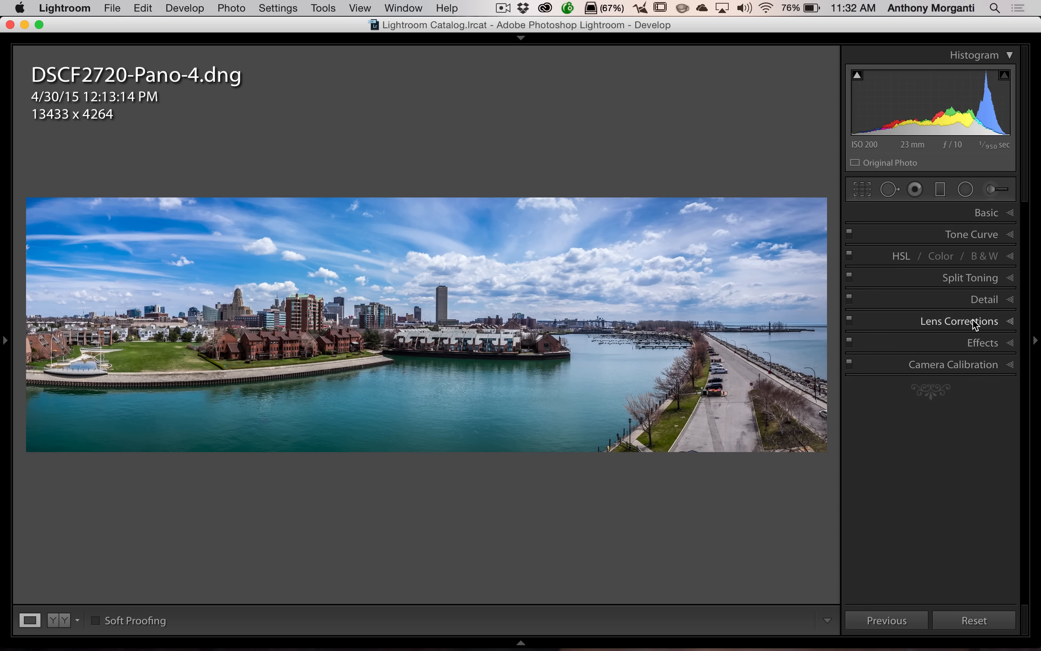
Step: Add a Highlight Priority post-crop vignette with an Amount of -10
click(984, 344)
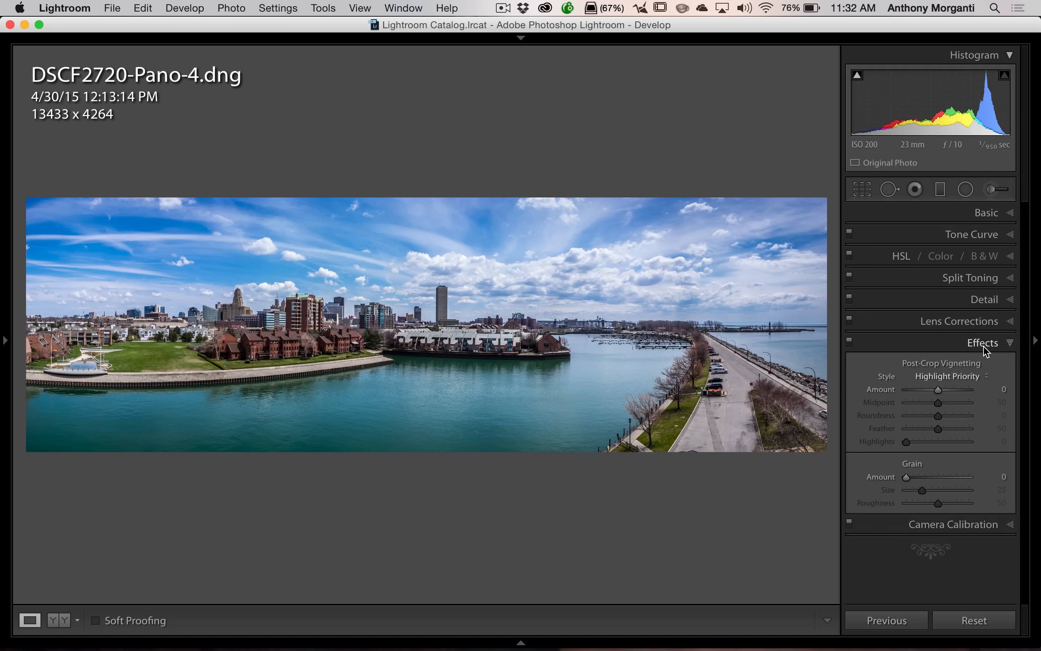
mouse_move(938, 390)
mouse_down()
mouse_move(948, 391)
mouse_move(936, 392)
mouse_up()
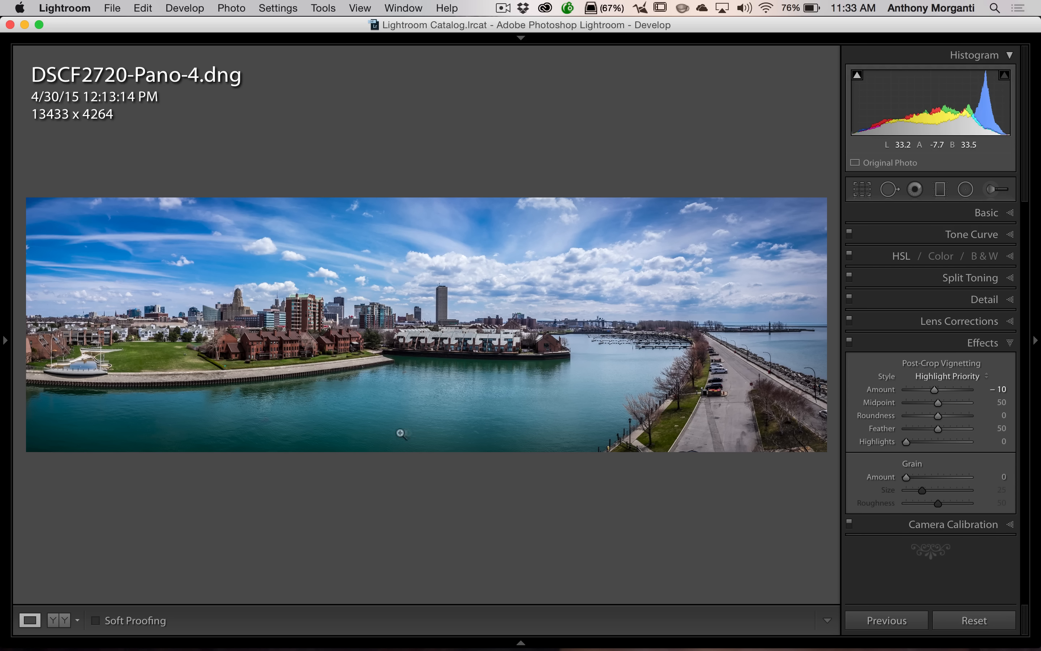
click(989, 343)
Step: Try the camera calibration's Blue Primary Saturation at +100, then reset it to 0
click(985, 365)
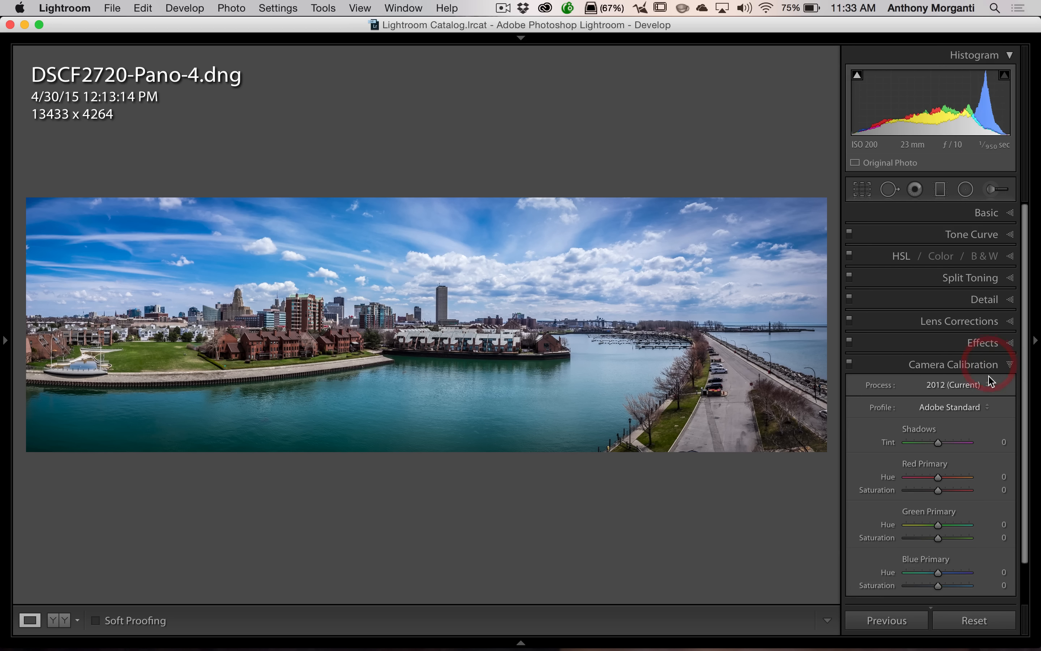
scroll(976, 387, down, 3)
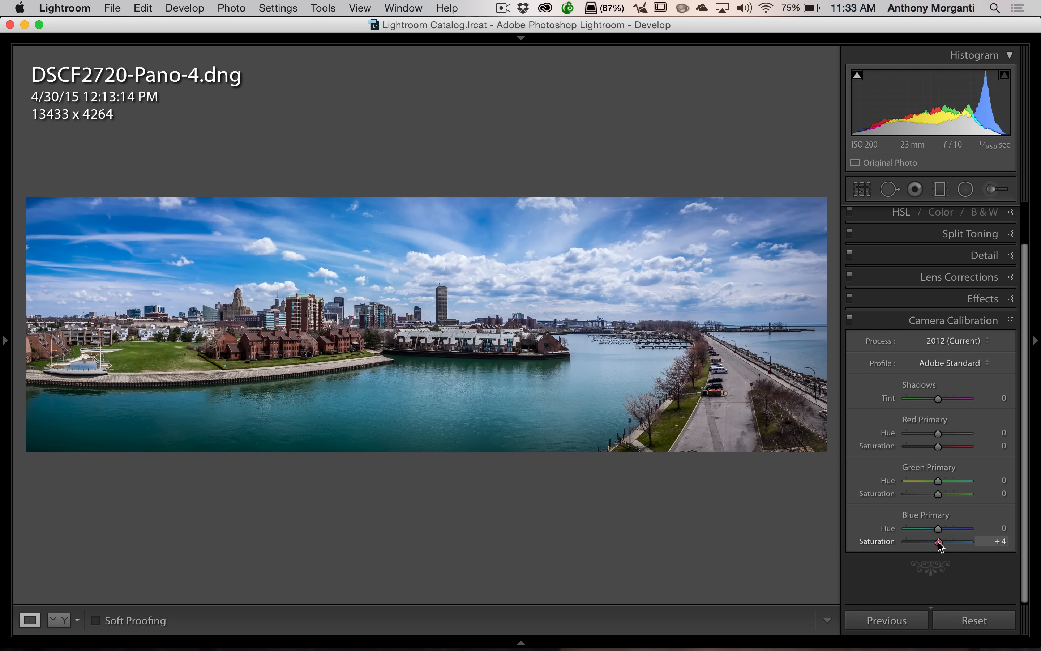
drag(939, 545, 994, 541)
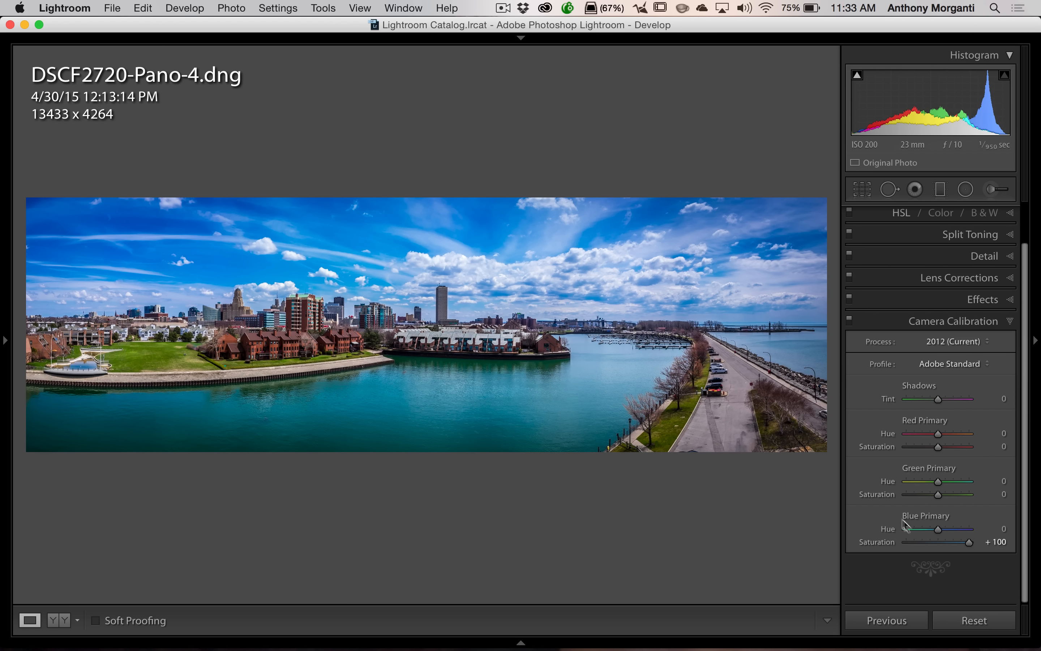
double_click(877, 541)
scroll(948, 408, up, 1)
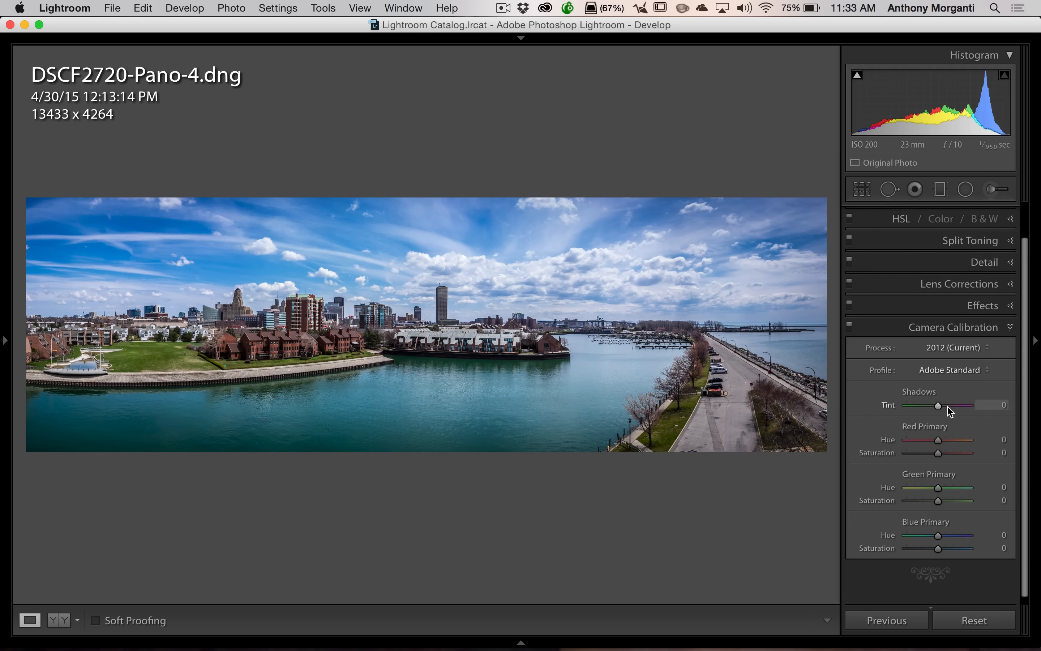
Step: Review the list of available camera calibration profiles for the panorama and leave it without choosing another one
scroll(948, 406, up, 1)
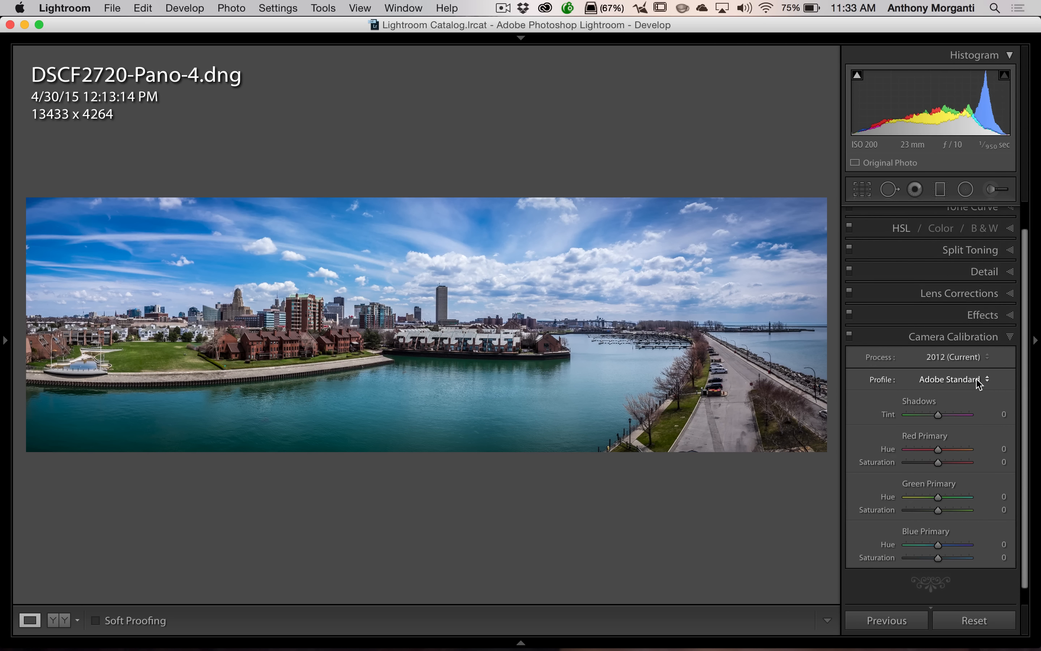
click(978, 381)
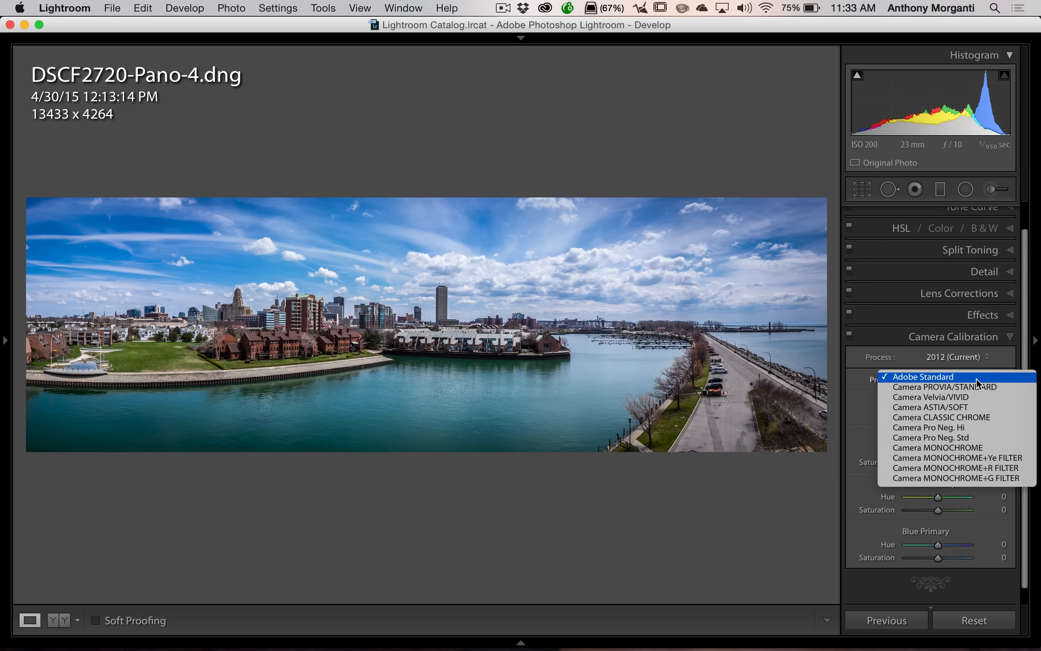
click(858, 420)
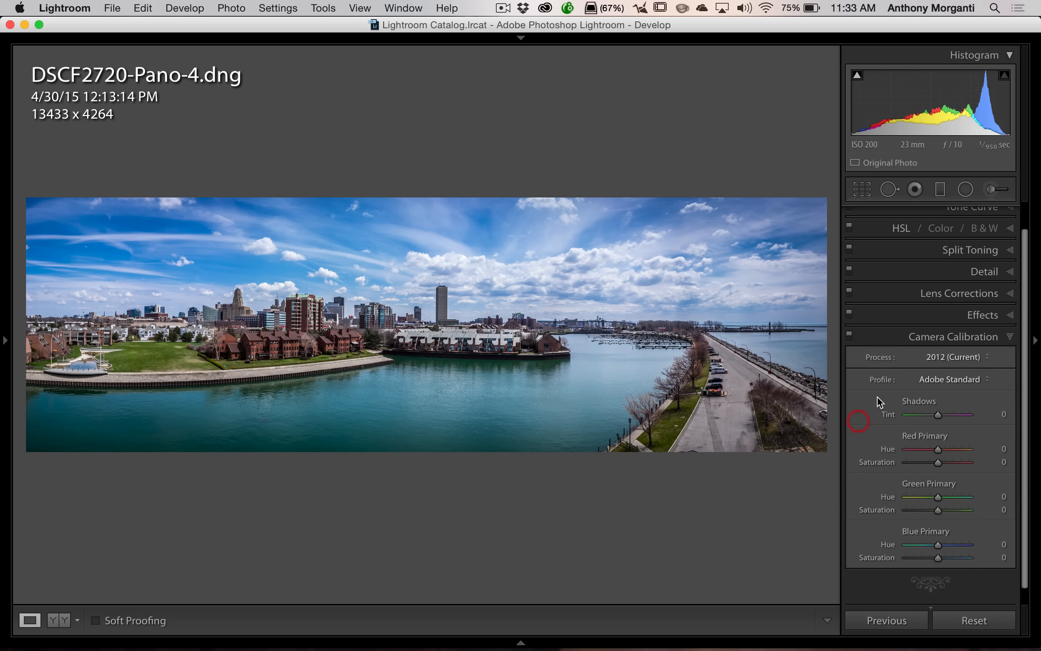
click(929, 381)
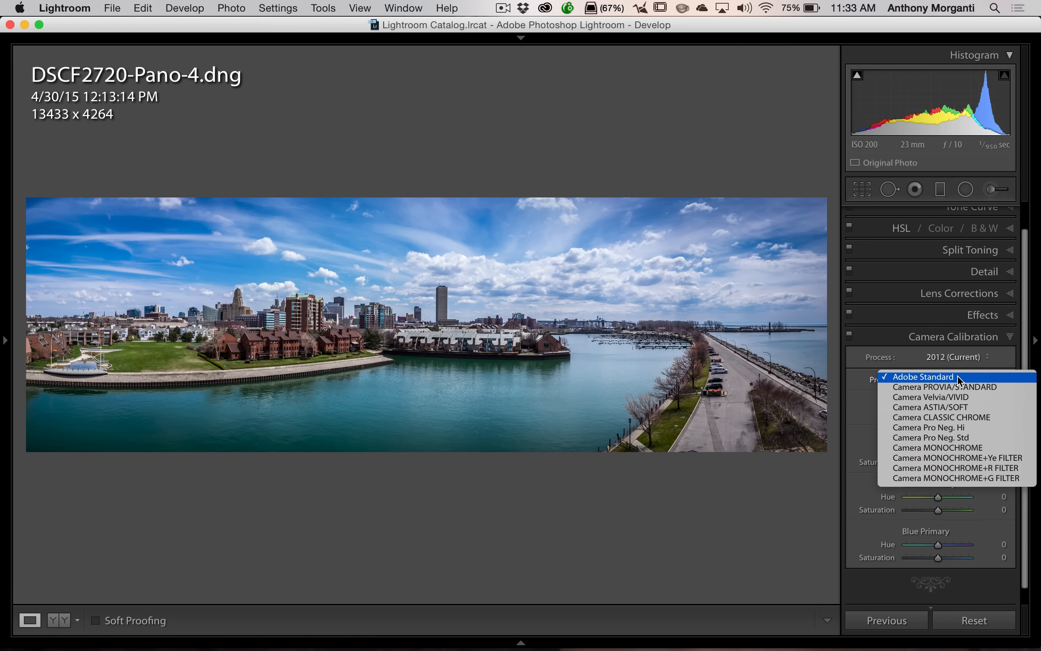
click(871, 400)
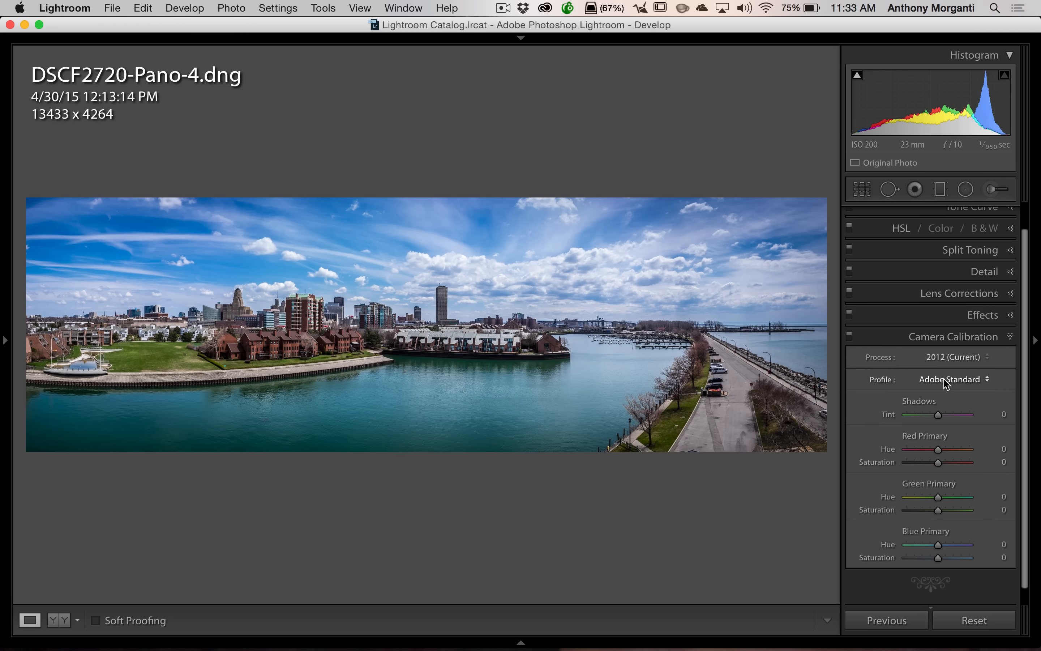
Step: Try the Camera PROVIA/STANDARD, Camera Velvia/VIVID and Camera ASTIA/SOFT calibration profiles one after another on the panorama
click(945, 381)
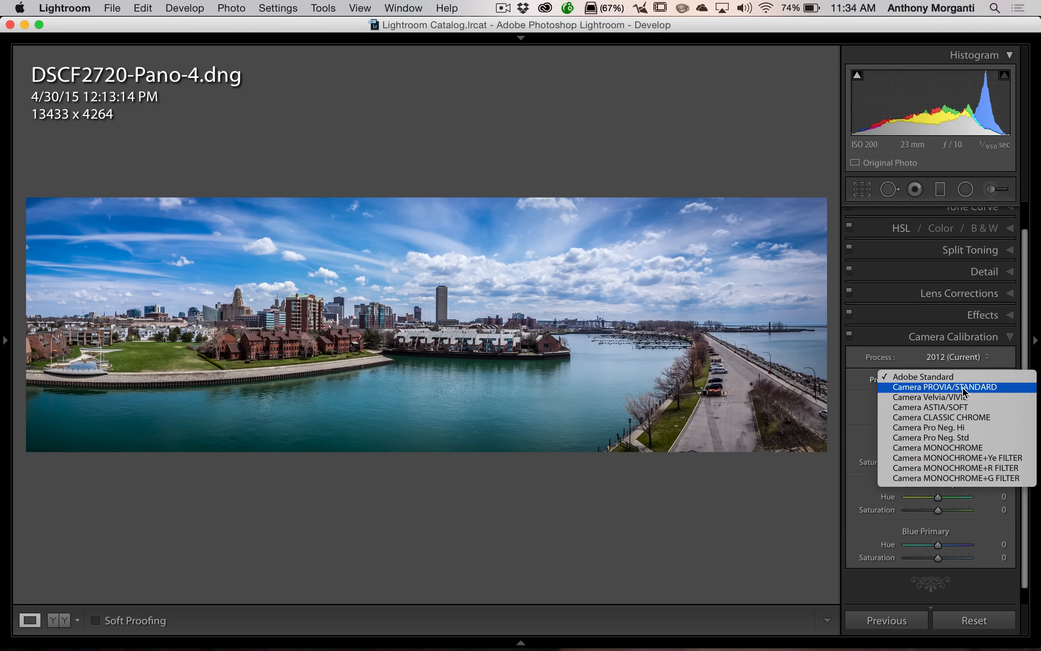
click(992, 387)
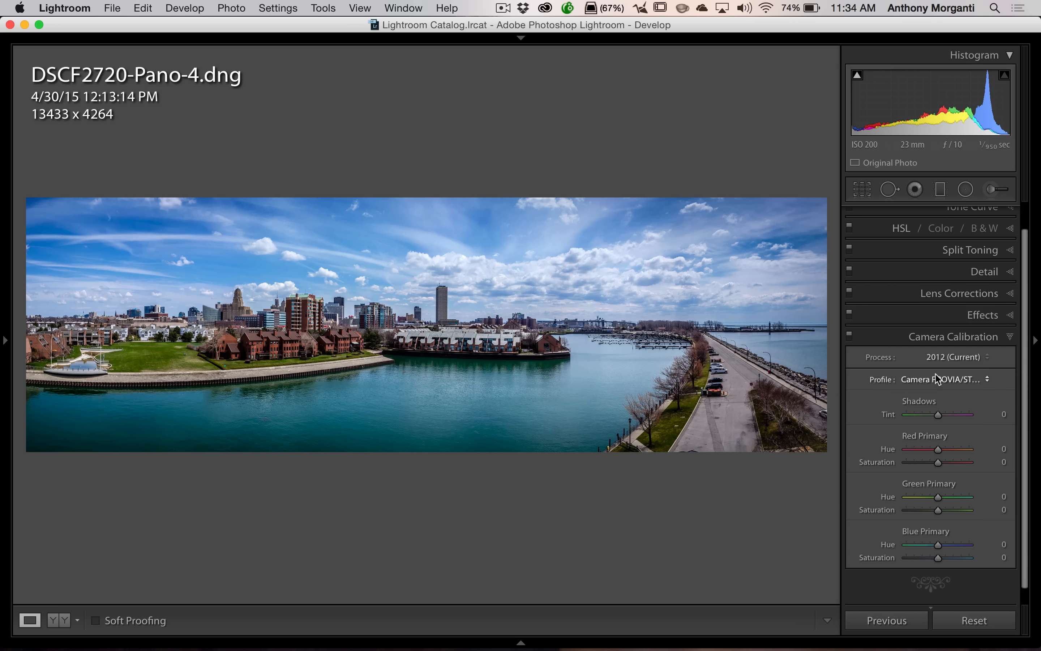
click(963, 383)
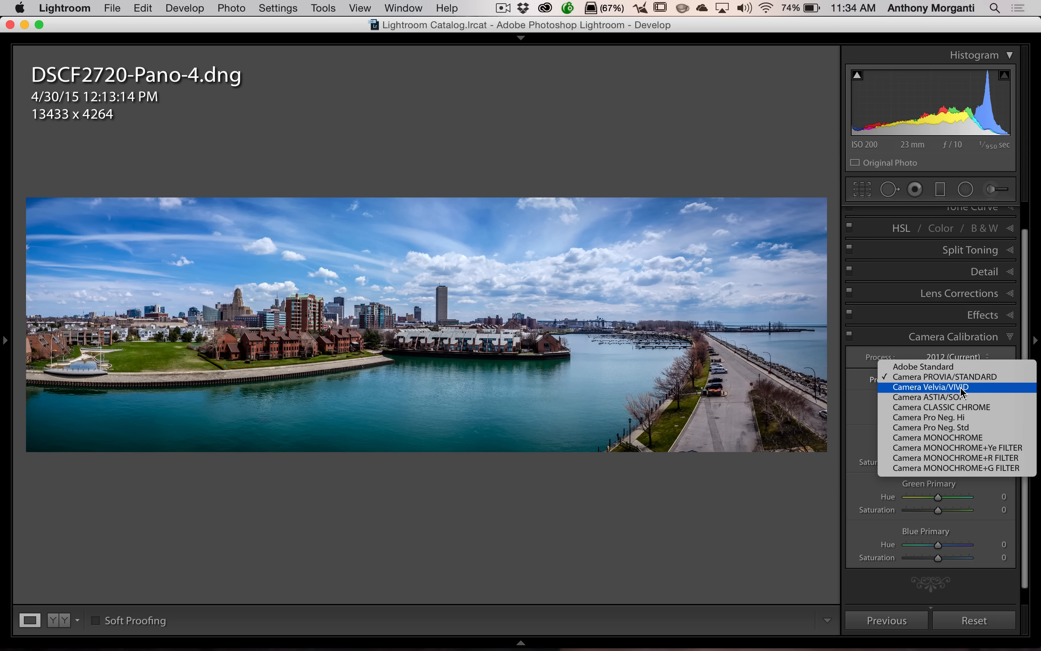
click(962, 387)
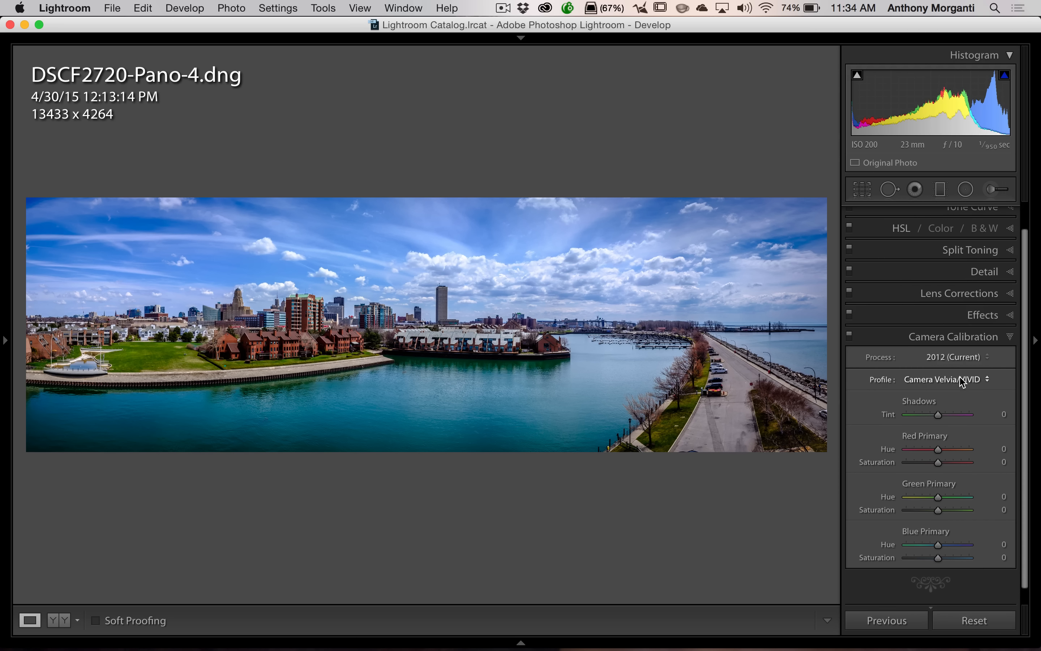
click(963, 378)
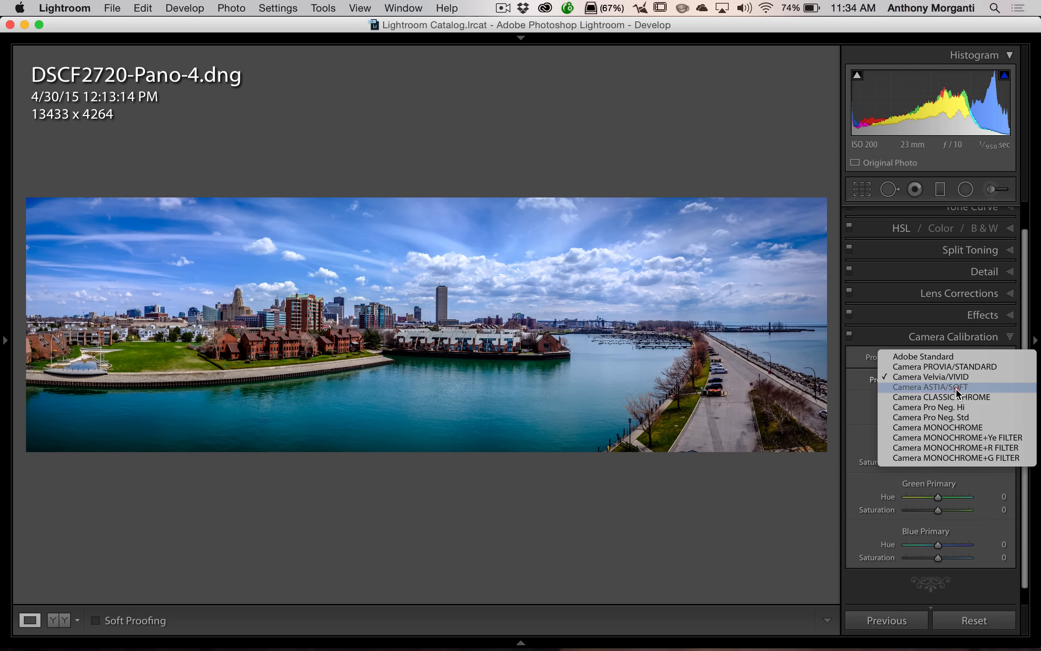
click(957, 388)
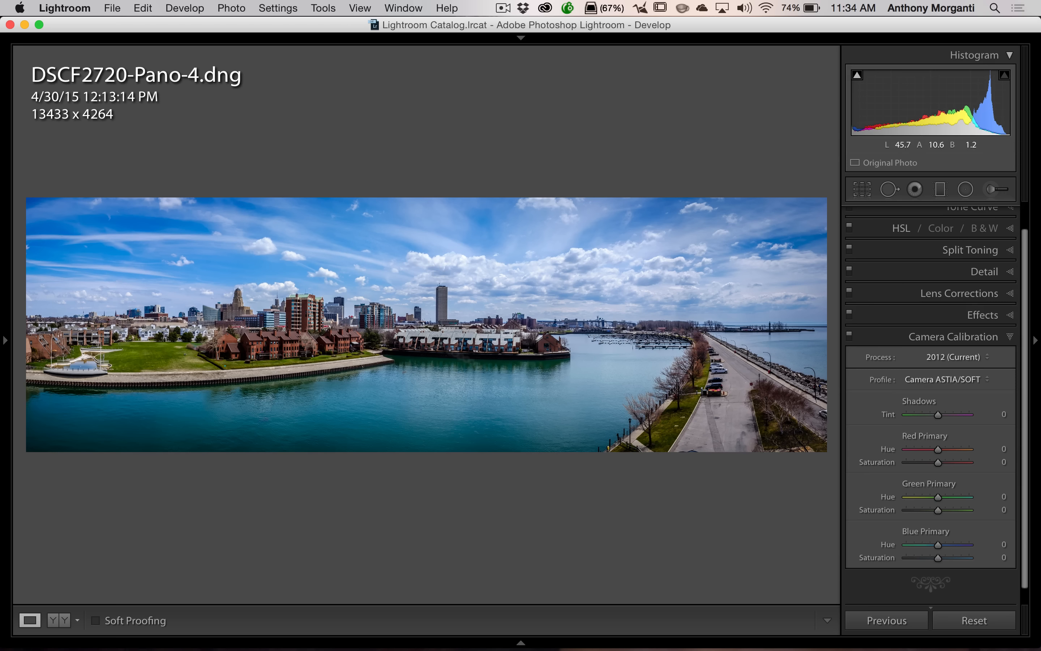
Step: Try the Camera CLASSIC CHROME, Camera Pro Neg. Hi and Camera Pro Neg. Std calibration profiles one after another
click(959, 379)
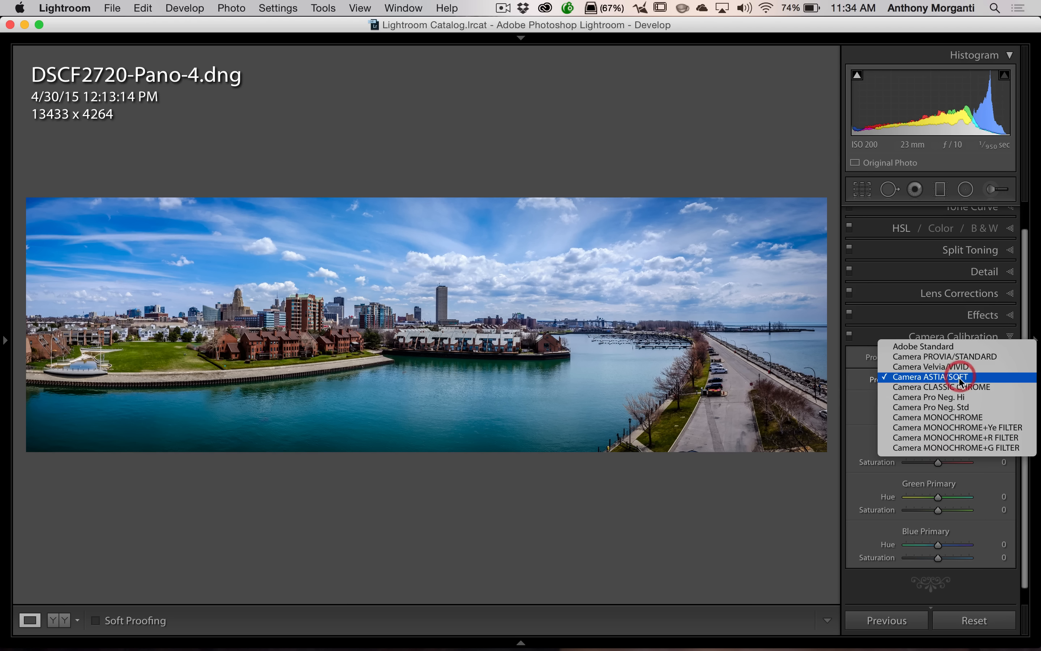
click(959, 387)
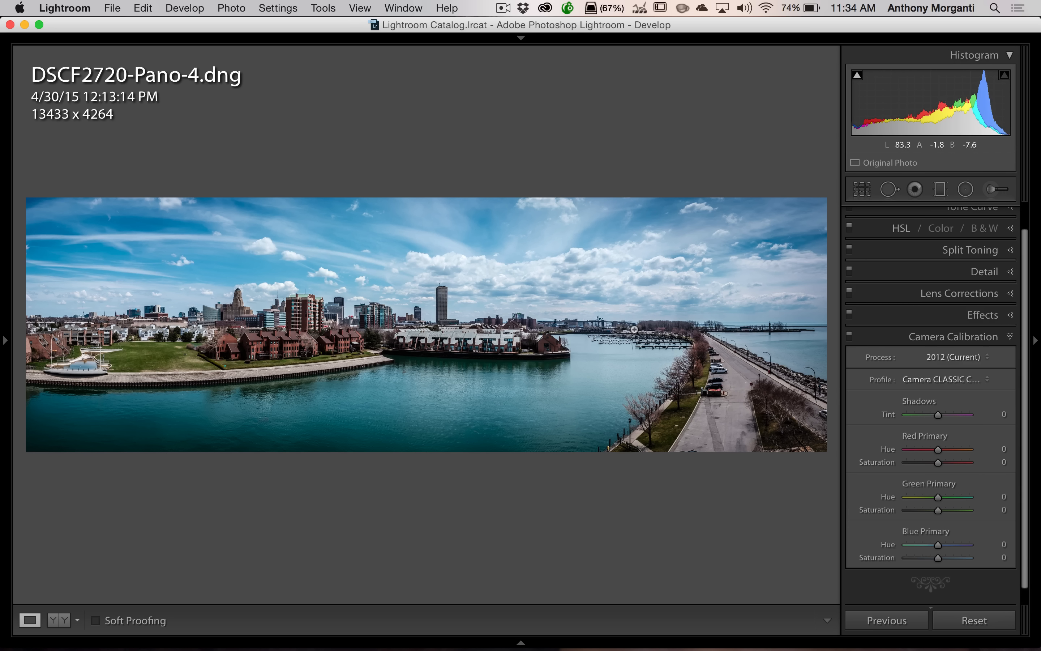
click(941, 379)
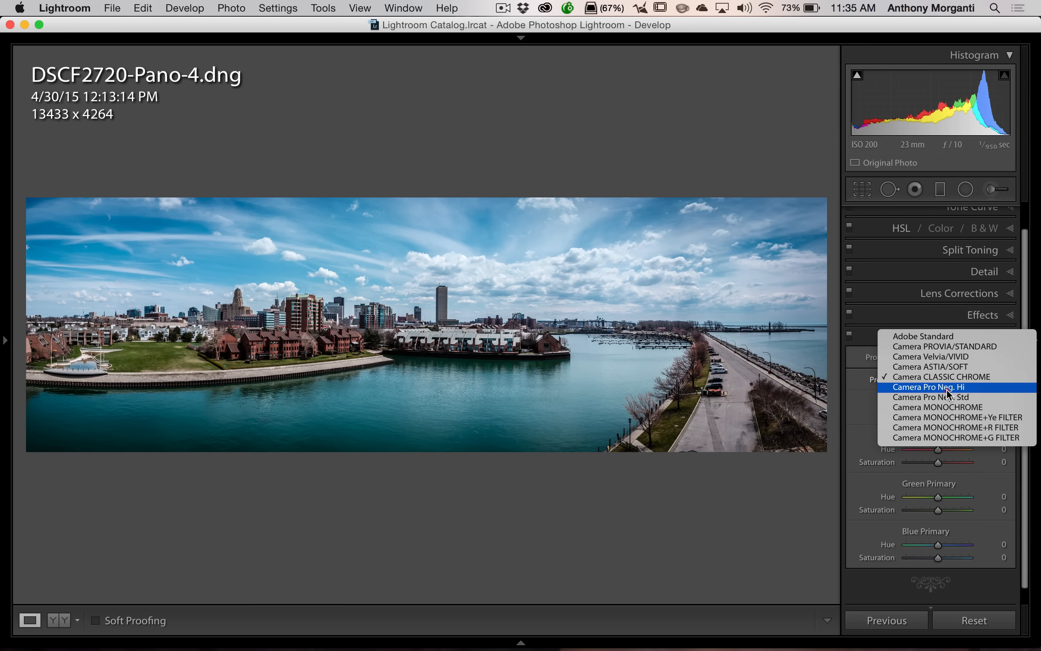
click(947, 386)
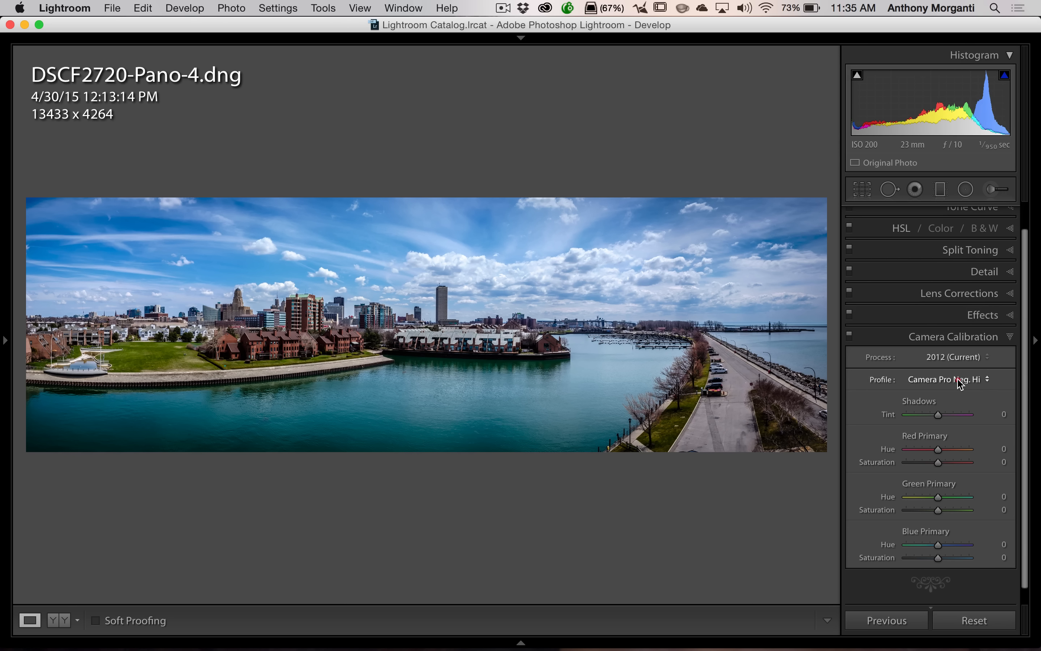
click(959, 382)
click(959, 389)
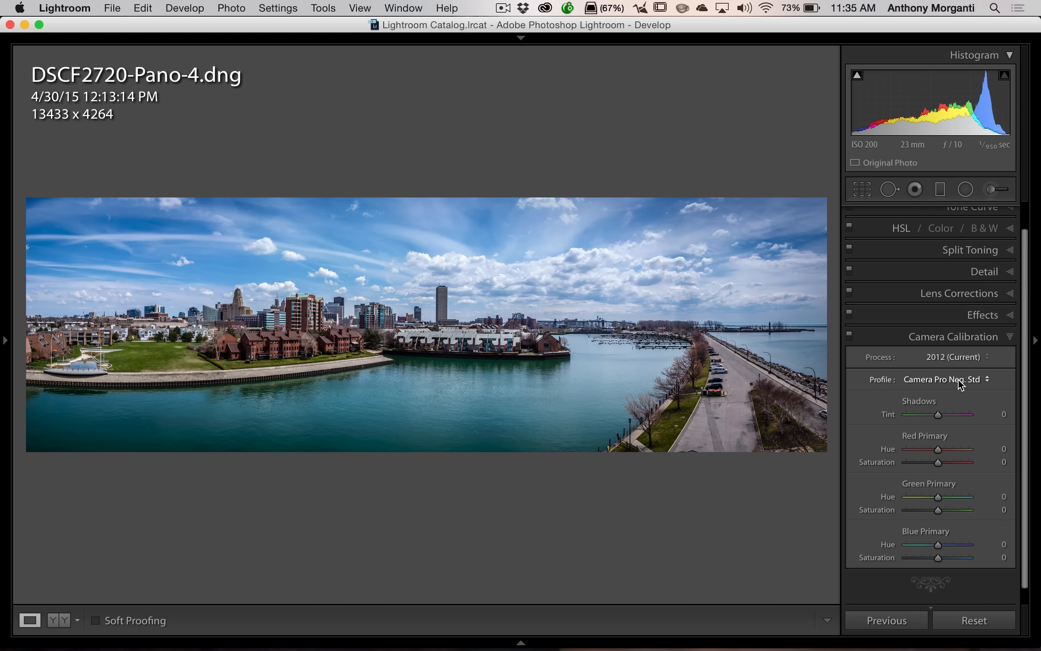
Step: Set the camera calibration profile to Camera ASTIA/SOFT and collapse the calibration settings
click(959, 380)
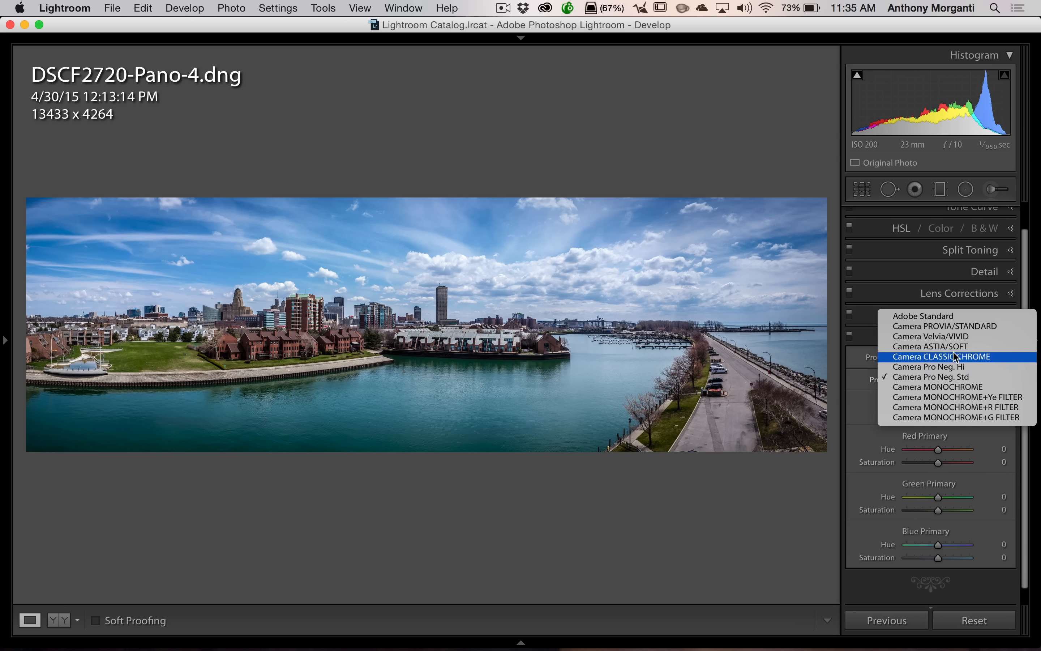
click(944, 347)
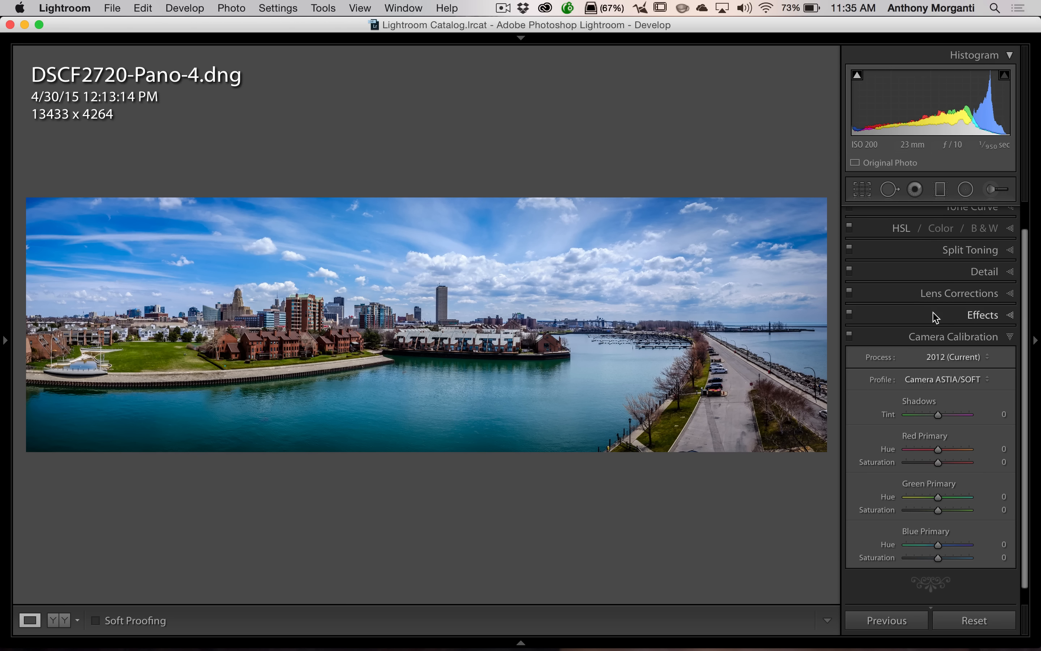
click(946, 336)
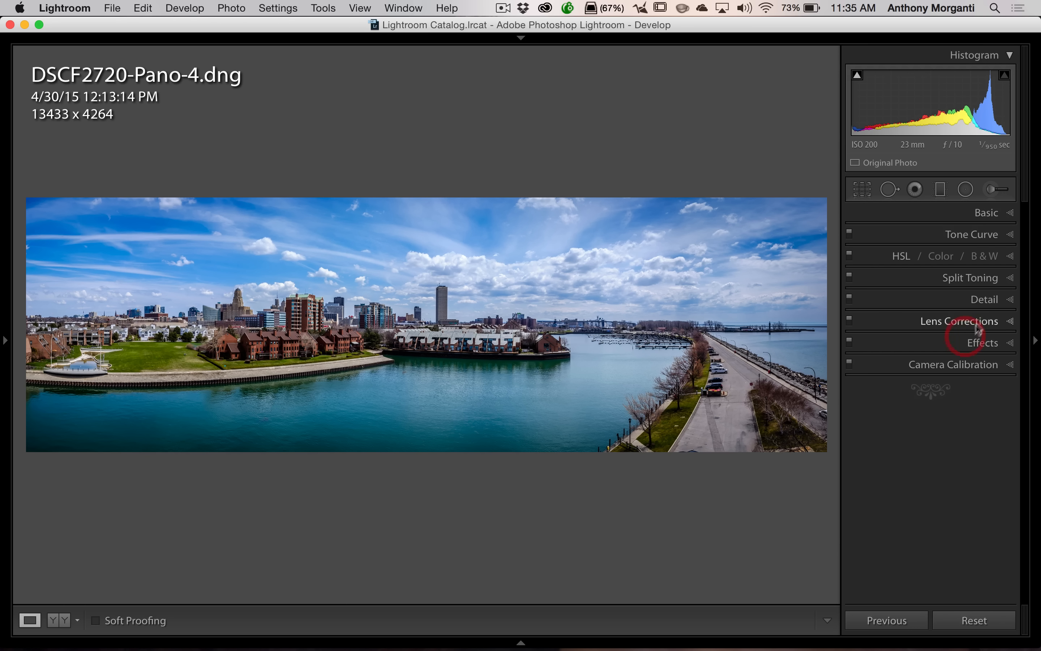
Step: Reset the HSL Blue Saturation to 0 and collapse the HSL settings
click(1011, 257)
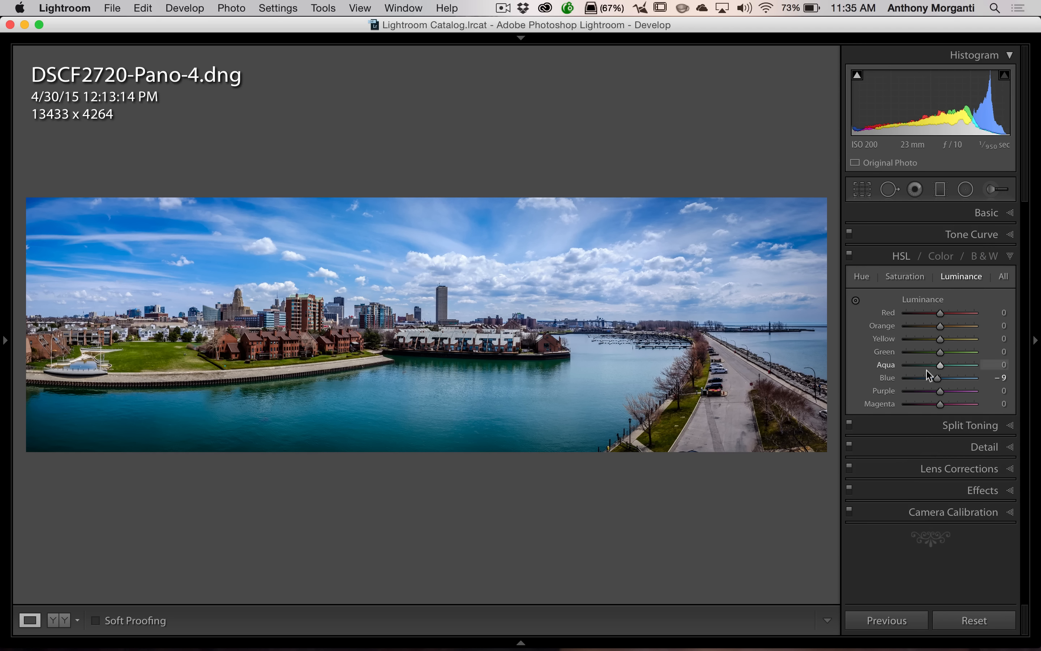
click(907, 279)
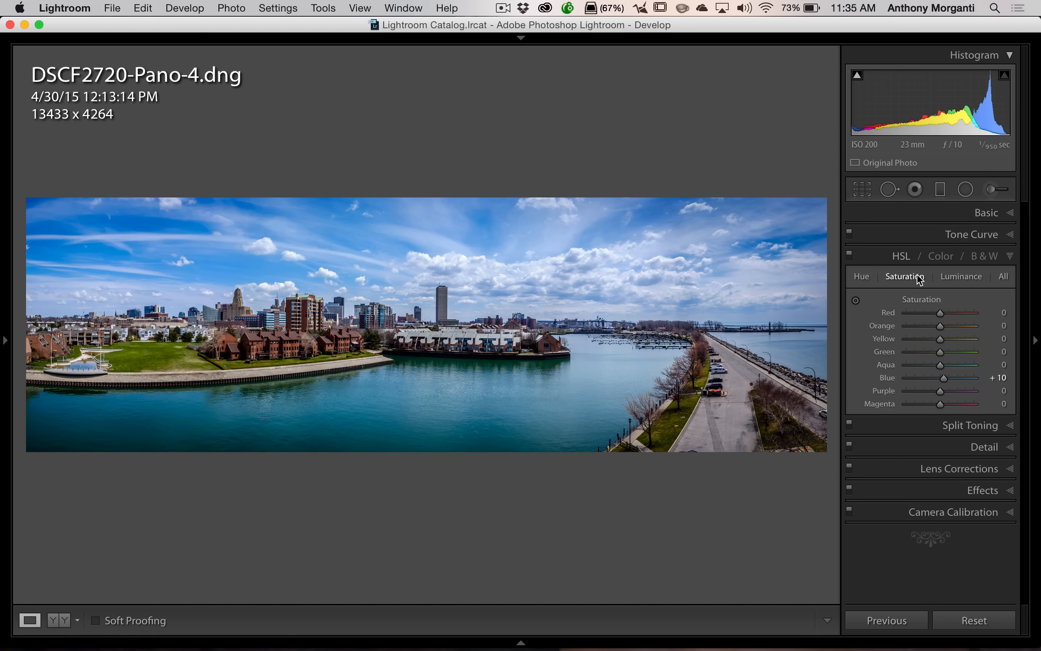
double_click(887, 379)
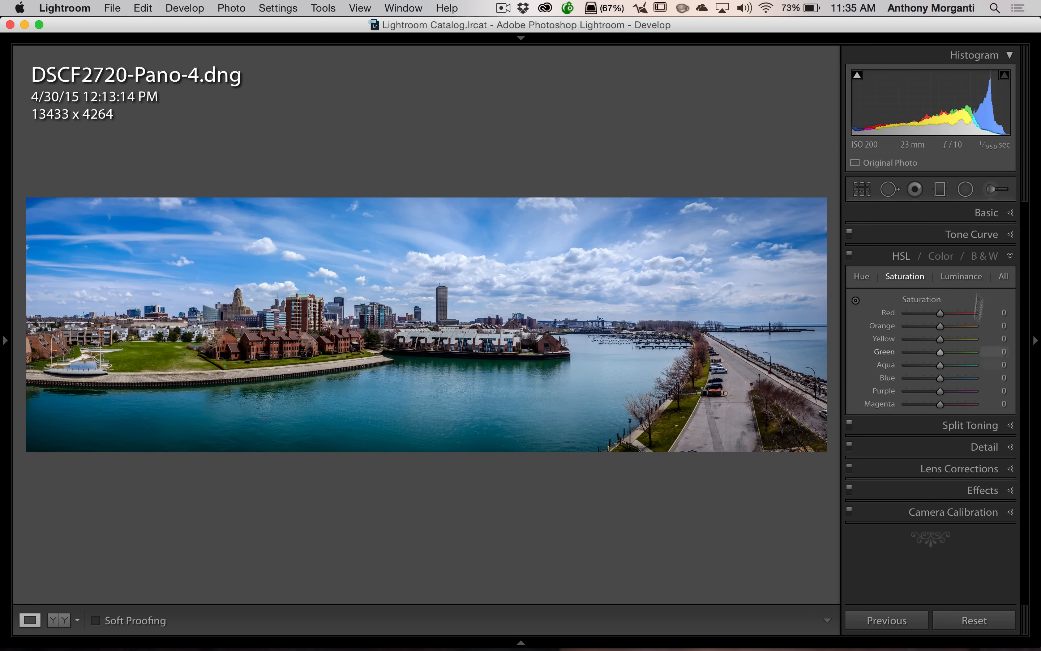
click(1009, 257)
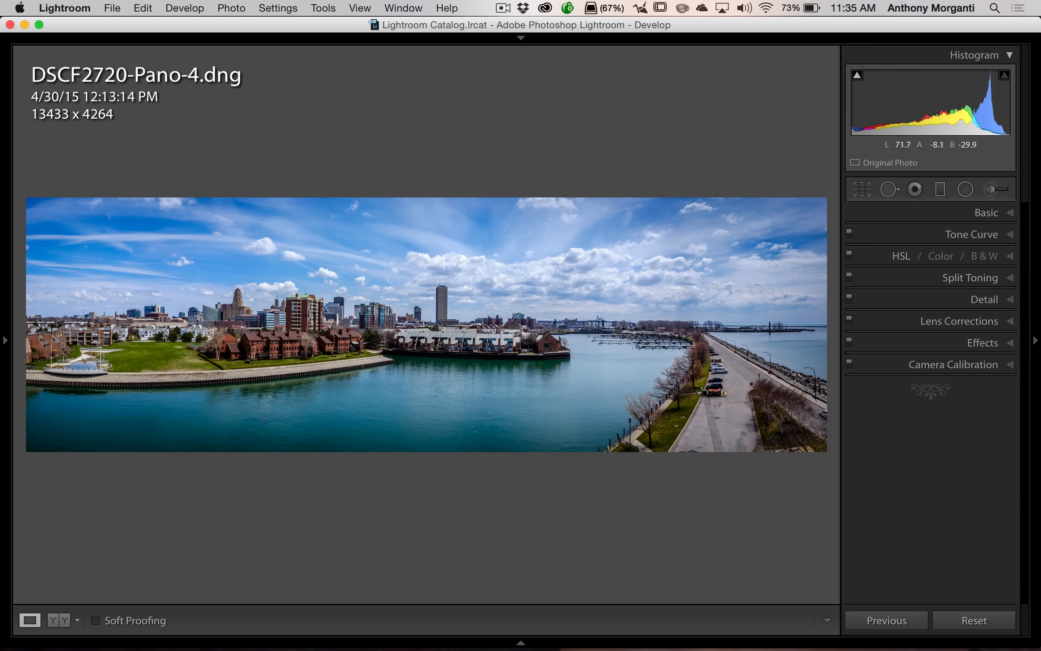